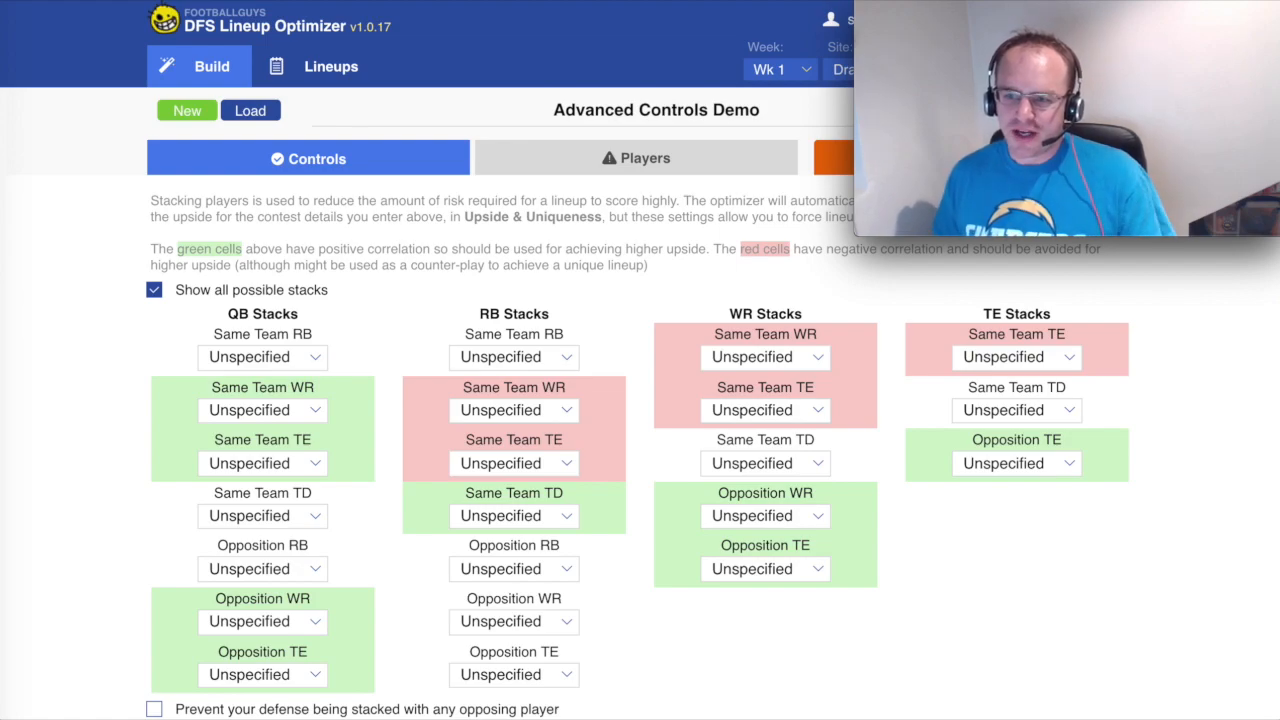
Turn off showing all possible stacks in the advanced stack controls.
scroll(527, 625, up, 4)
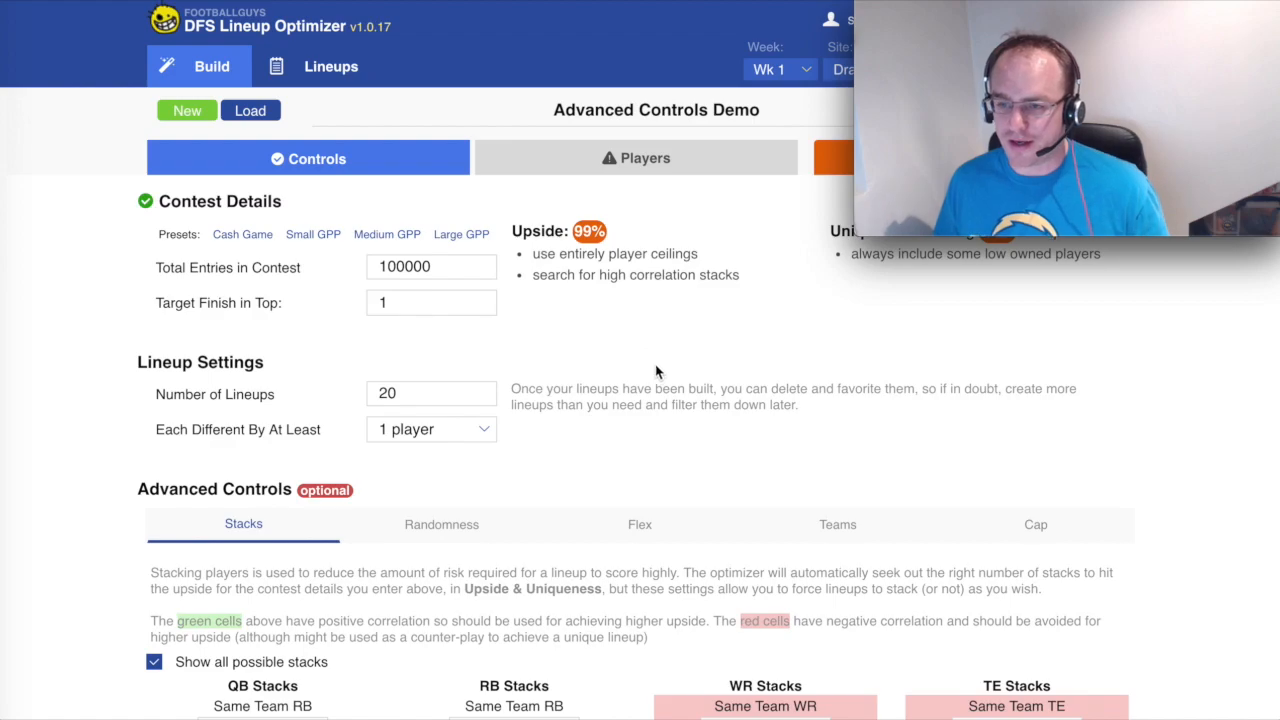
scroll(656, 371, down, 4)
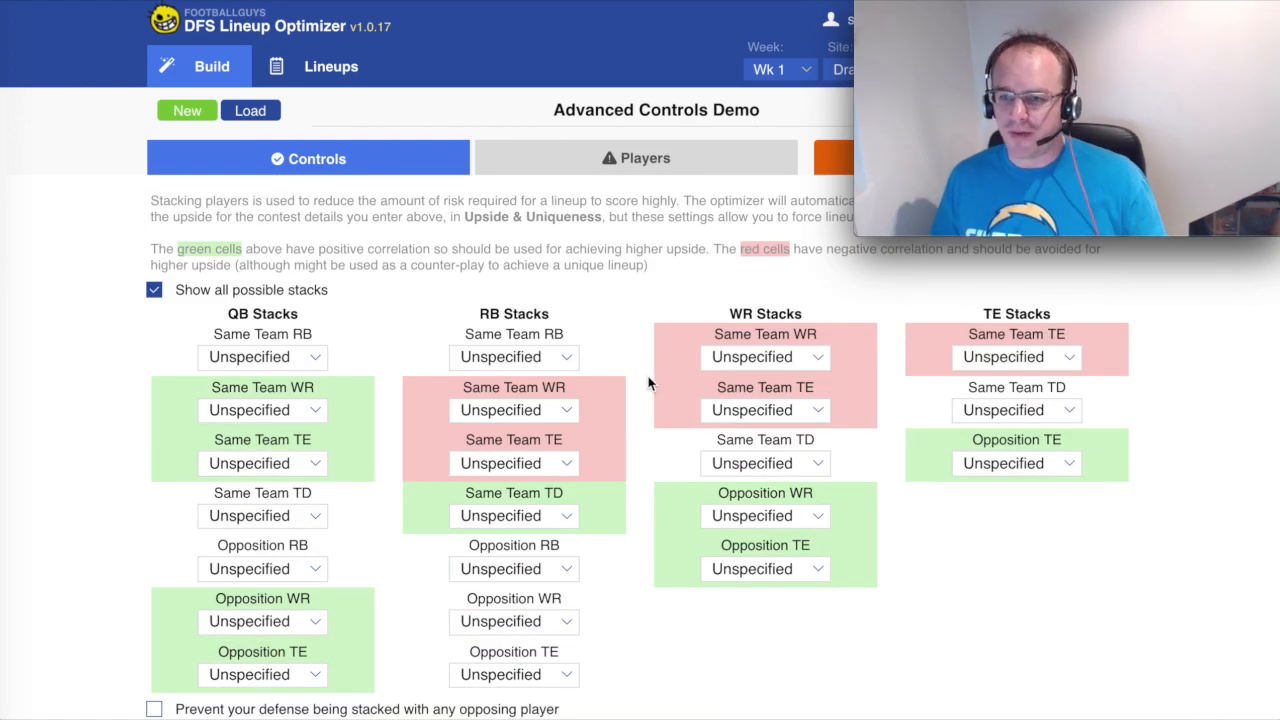
scroll(643, 375, up, 1)
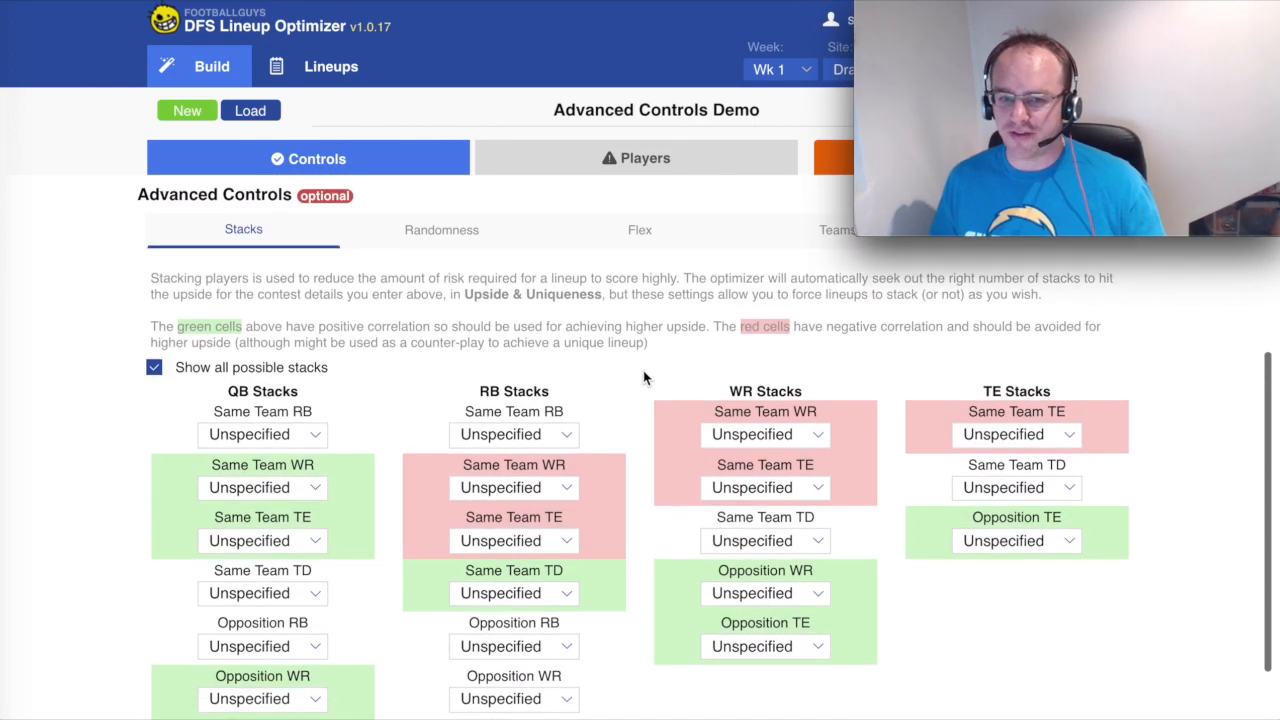
scroll(646, 375, up, 1)
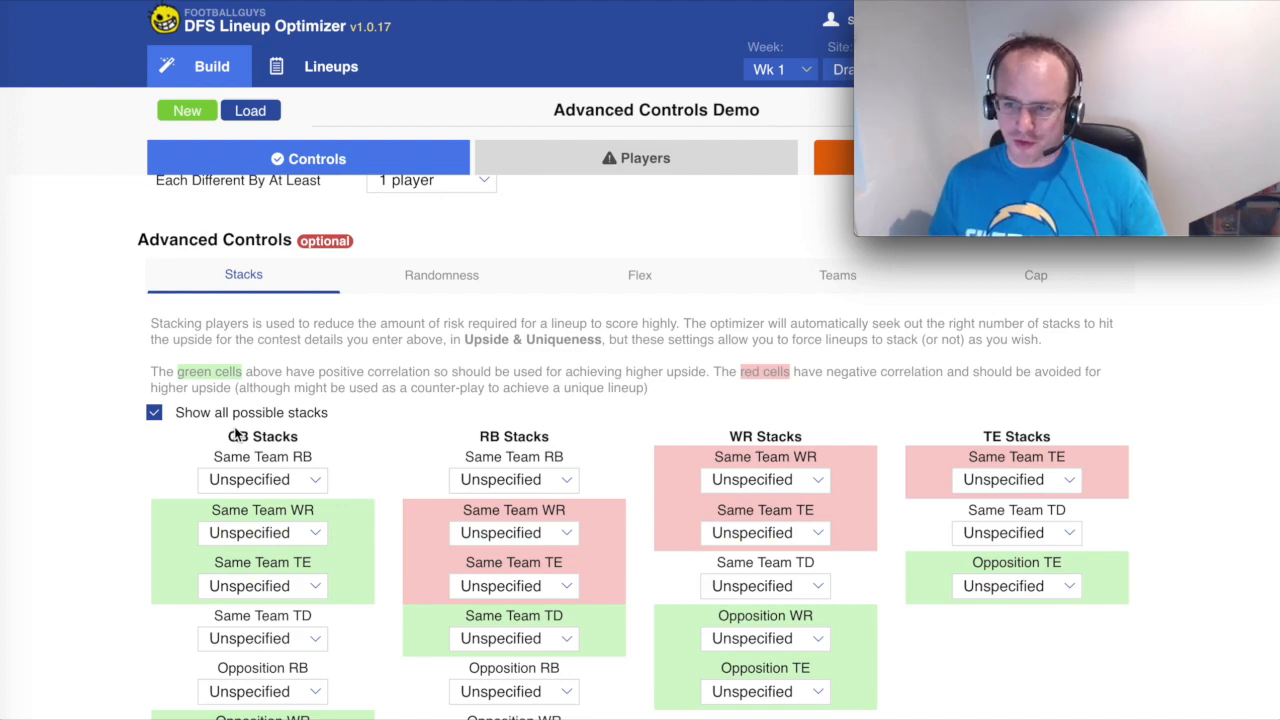
scroll(240, 432, down, 2)
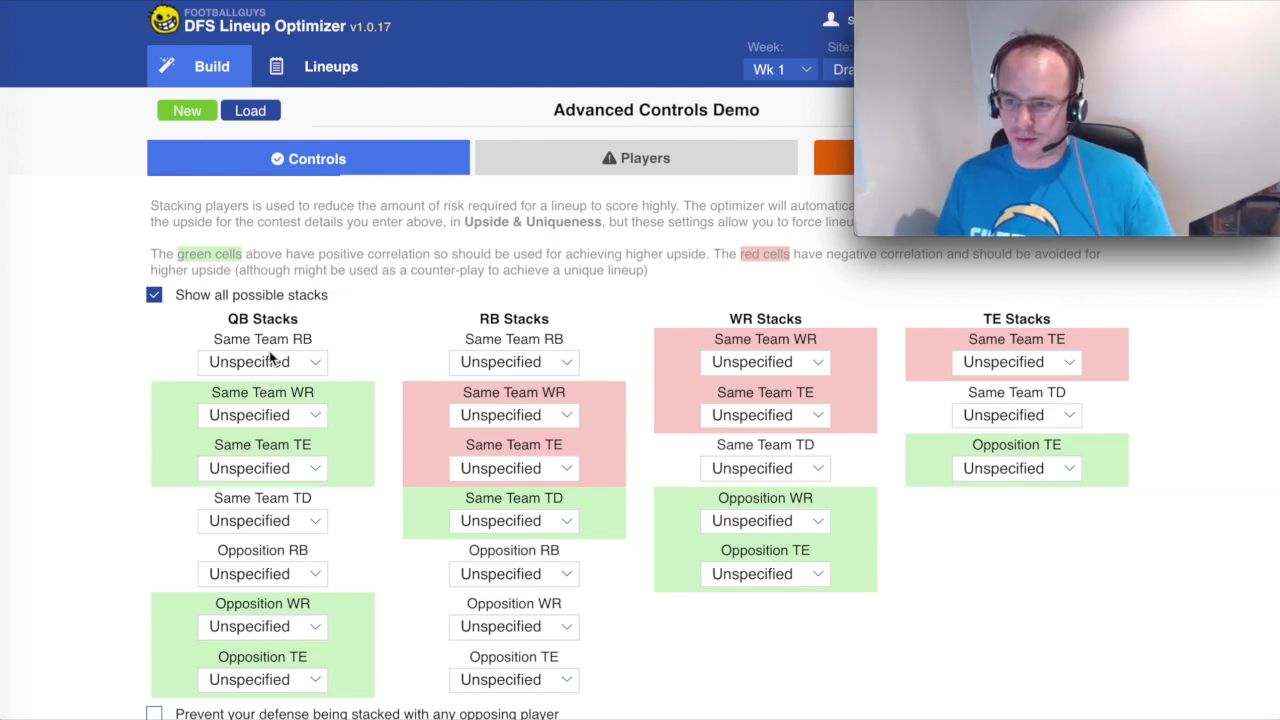
click(264, 297)
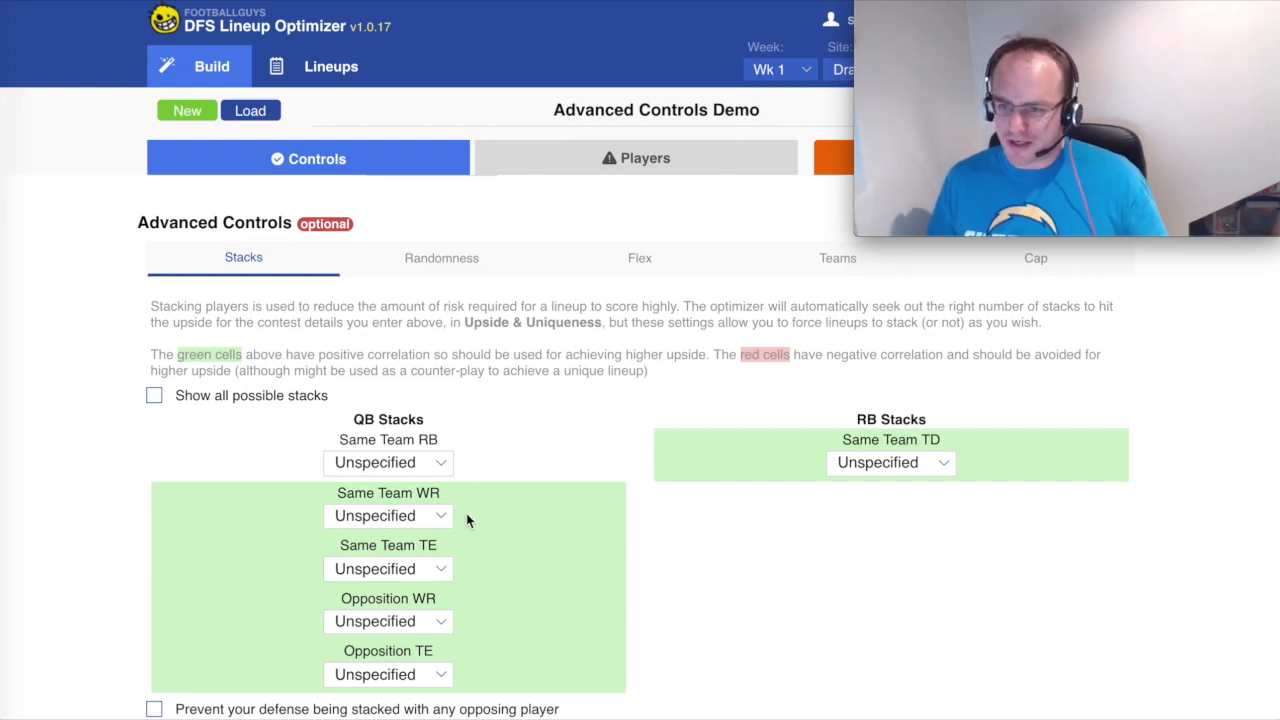
Set the QB stacks to At Least 1 same-team WR, At Least 1 same-team TE and At Least 1 opposition WR.
click(436, 518)
click(390, 270)
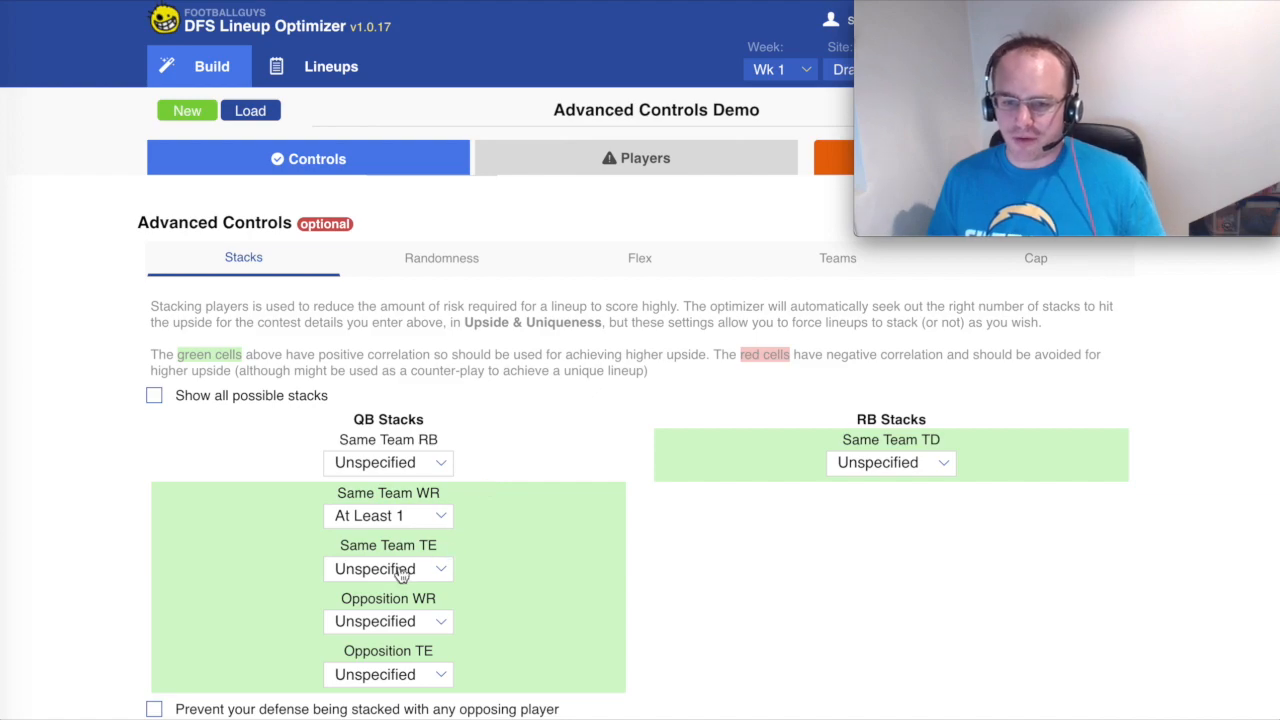
click(400, 570)
click(387, 318)
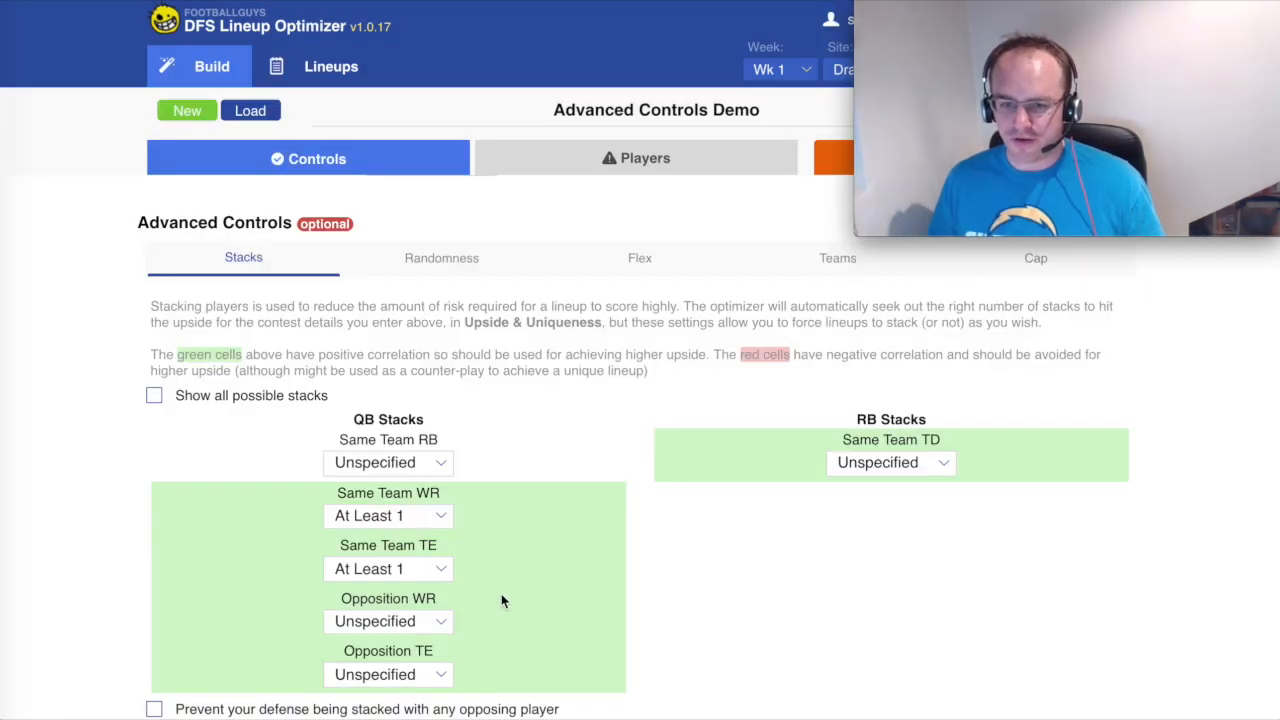
click(372, 630)
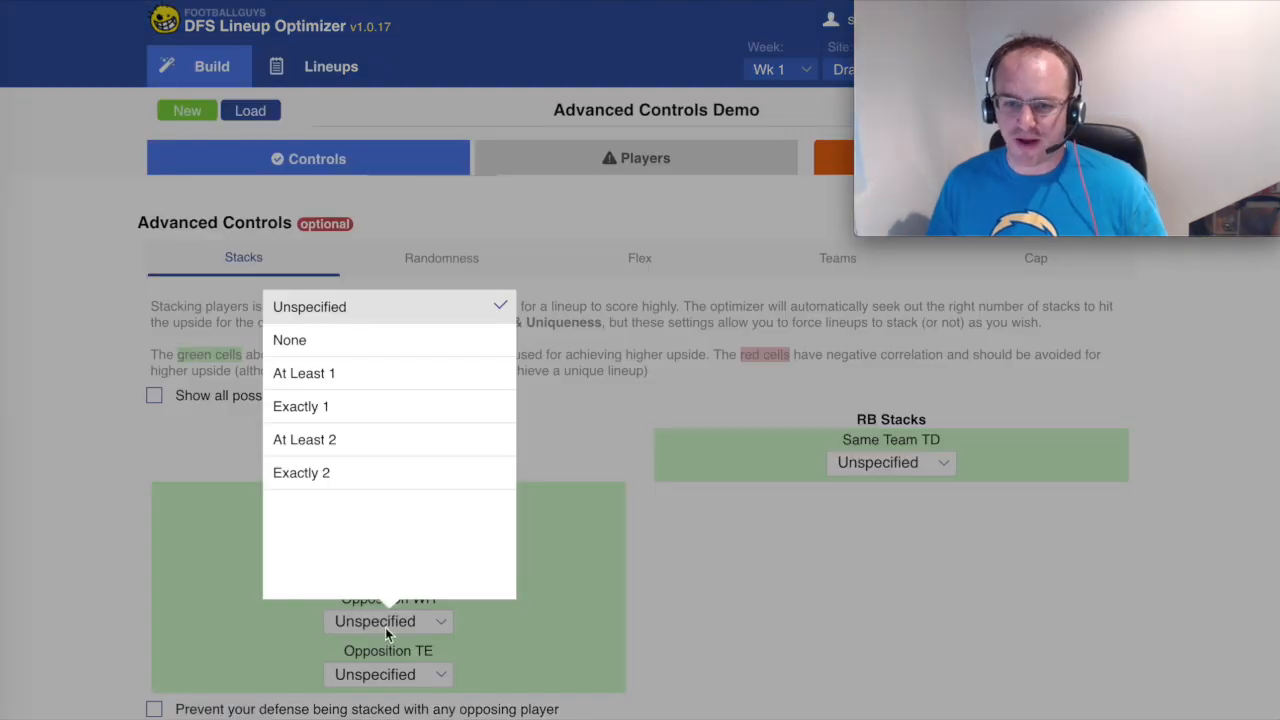
click(348, 382)
scroll(500, 423, up, 2)
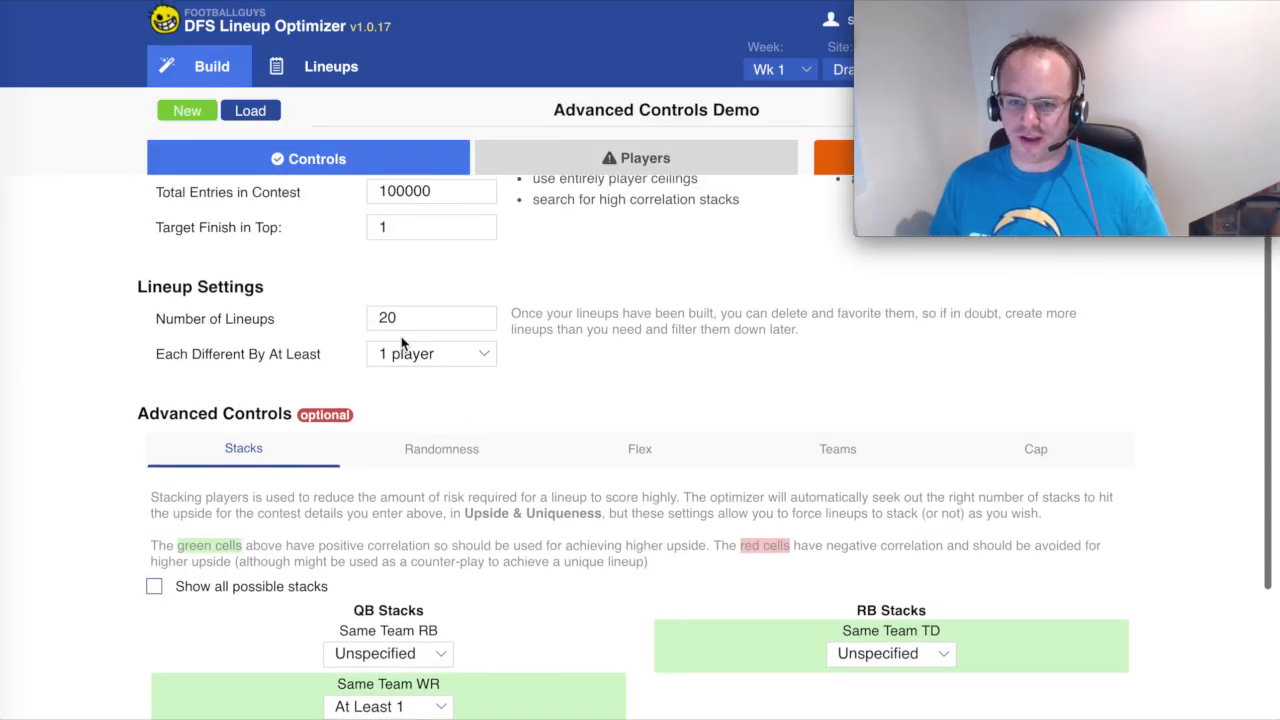
scroll(495, 421, down, 2)
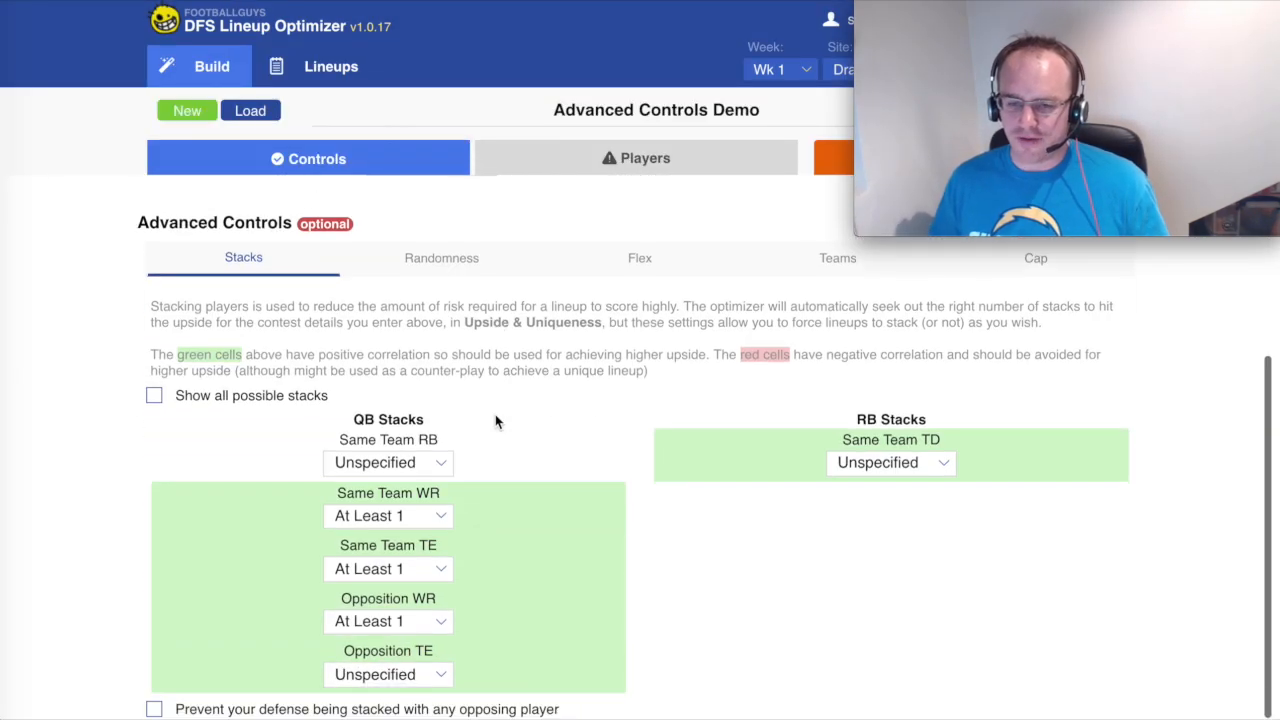
Set the maximum exposure of E. Elliott and S. Barkley to 99% in the player list.
click(832, 158)
click(646, 431)
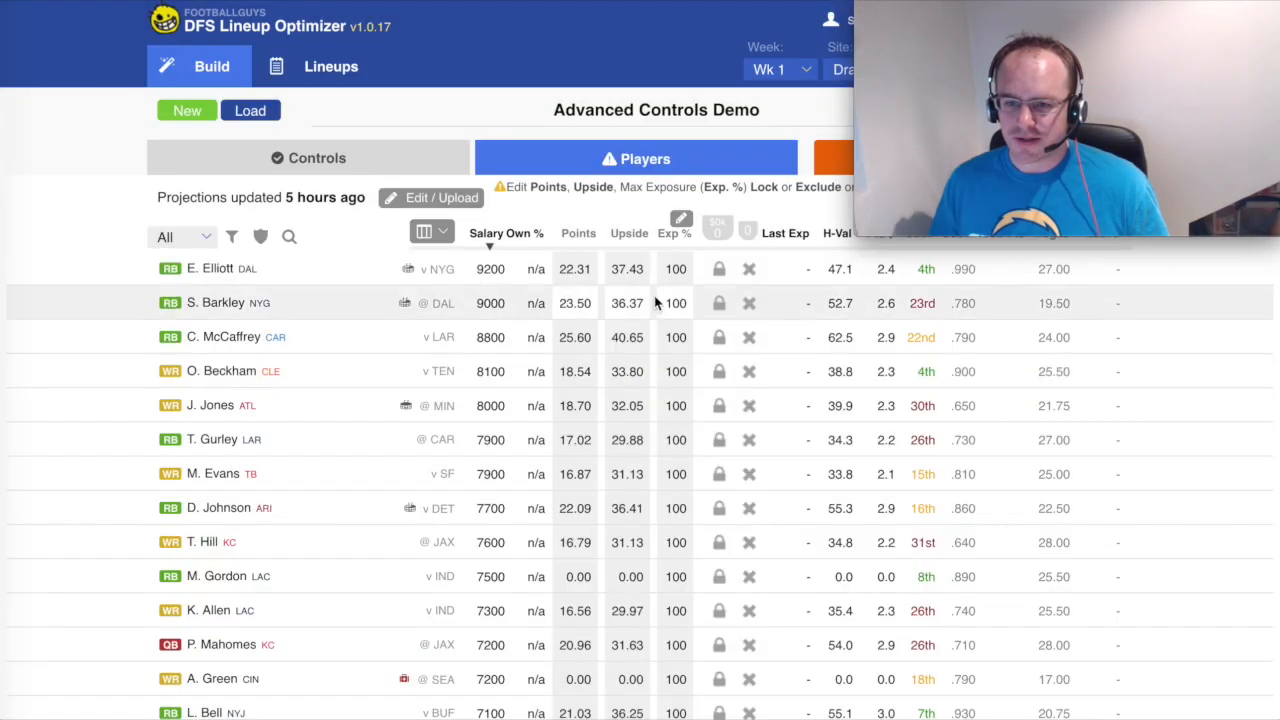
click(670, 268)
text(99)
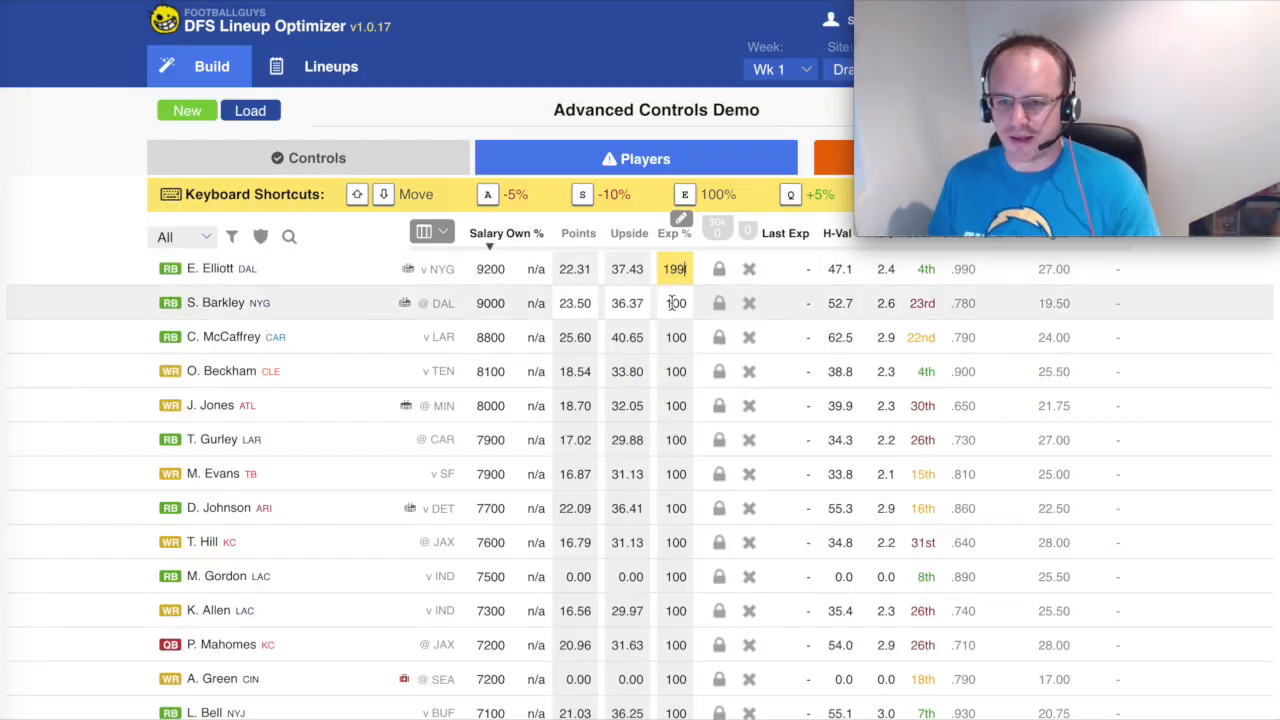
double_click(678, 278)
text(99)
double_click(677, 301)
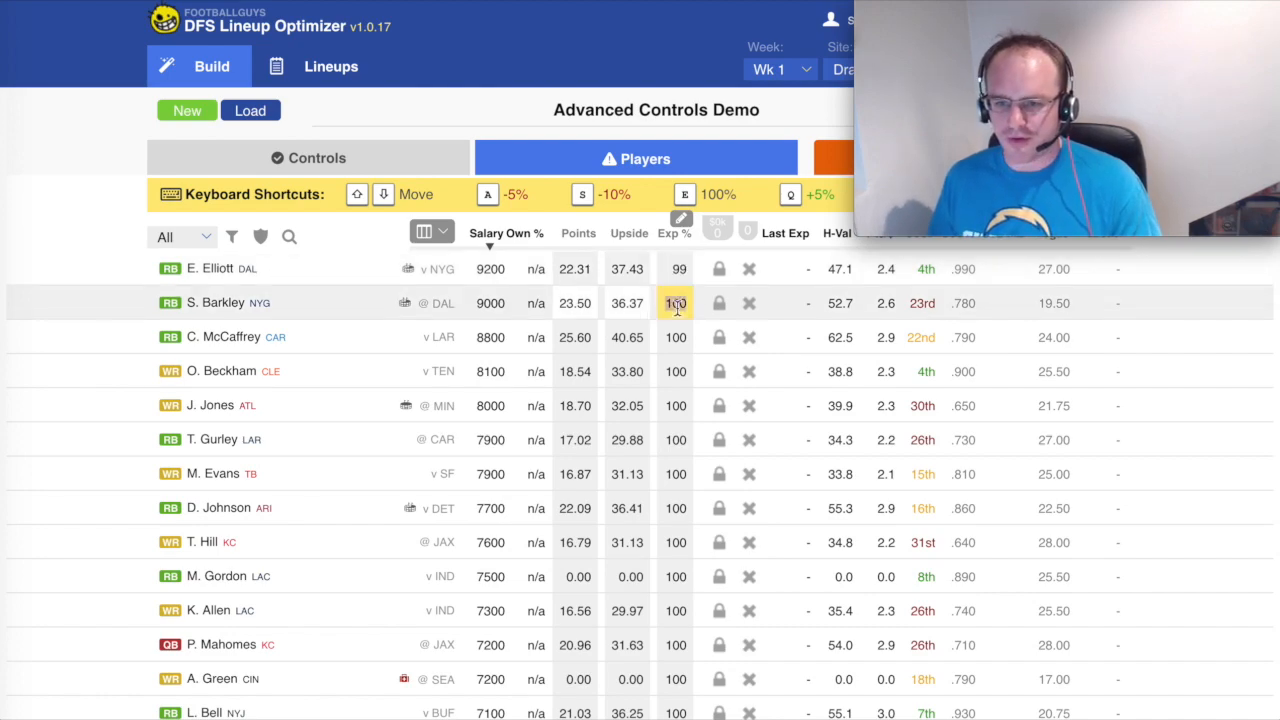
text(99)
Build the lineups and inspect the players in lineup #1.
click(835, 173)
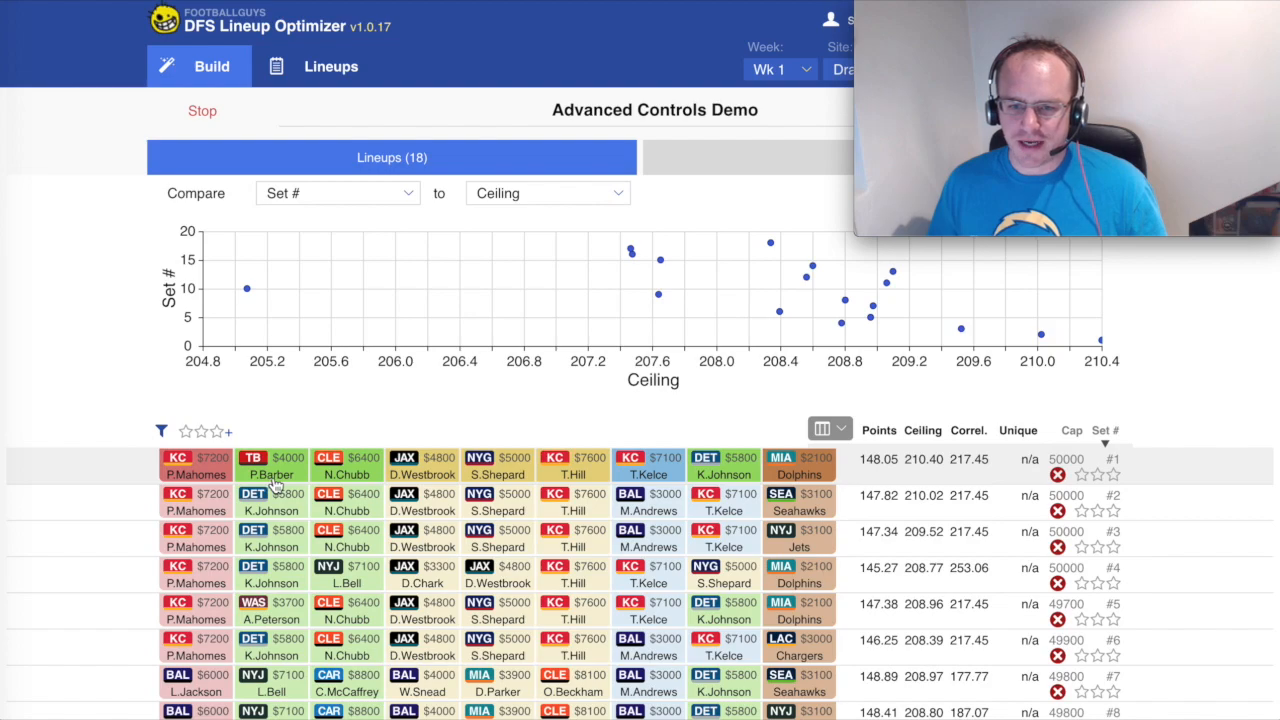
click(316, 480)
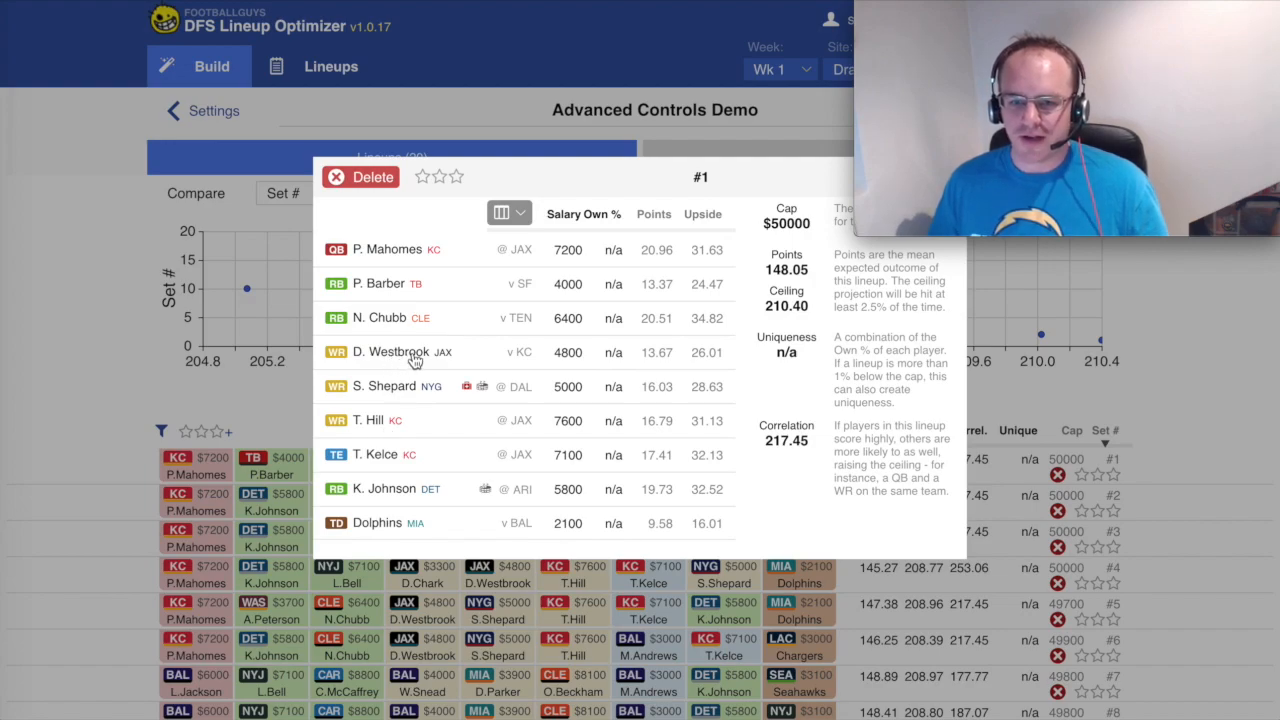
drag(984, 10, 1279, 10)
click(951, 178)
click(949, 177)
scroll(335, 558, down, 3)
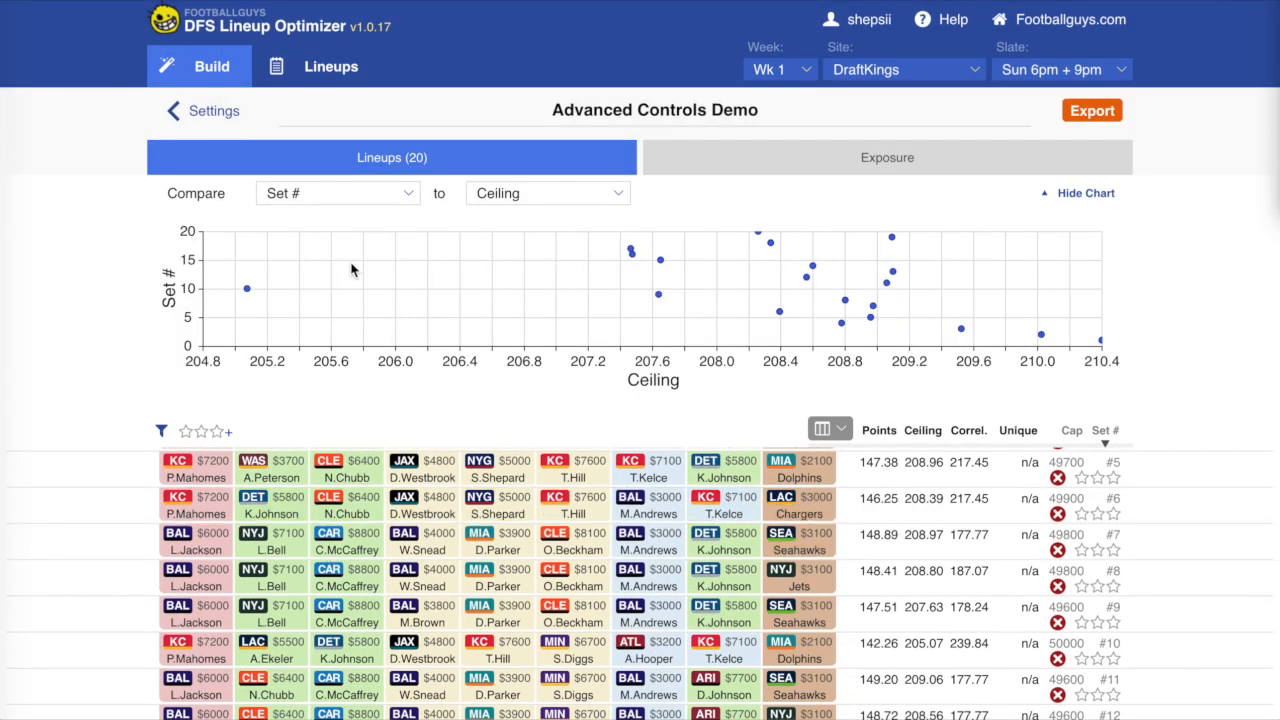
Inspect lineup #8 and the daily projection of its tight end M. Andrews, and look through the built lineups.
click(1101, 343)
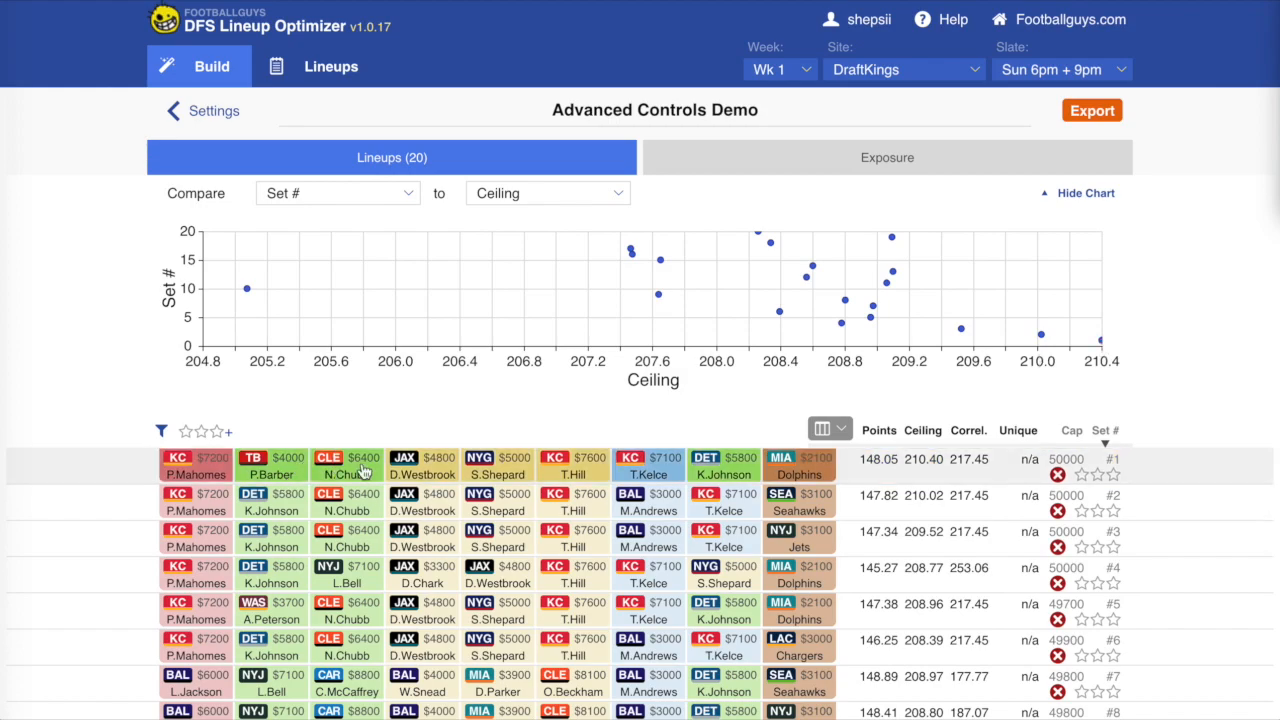
scroll(380, 497, down, 1)
click(305, 615)
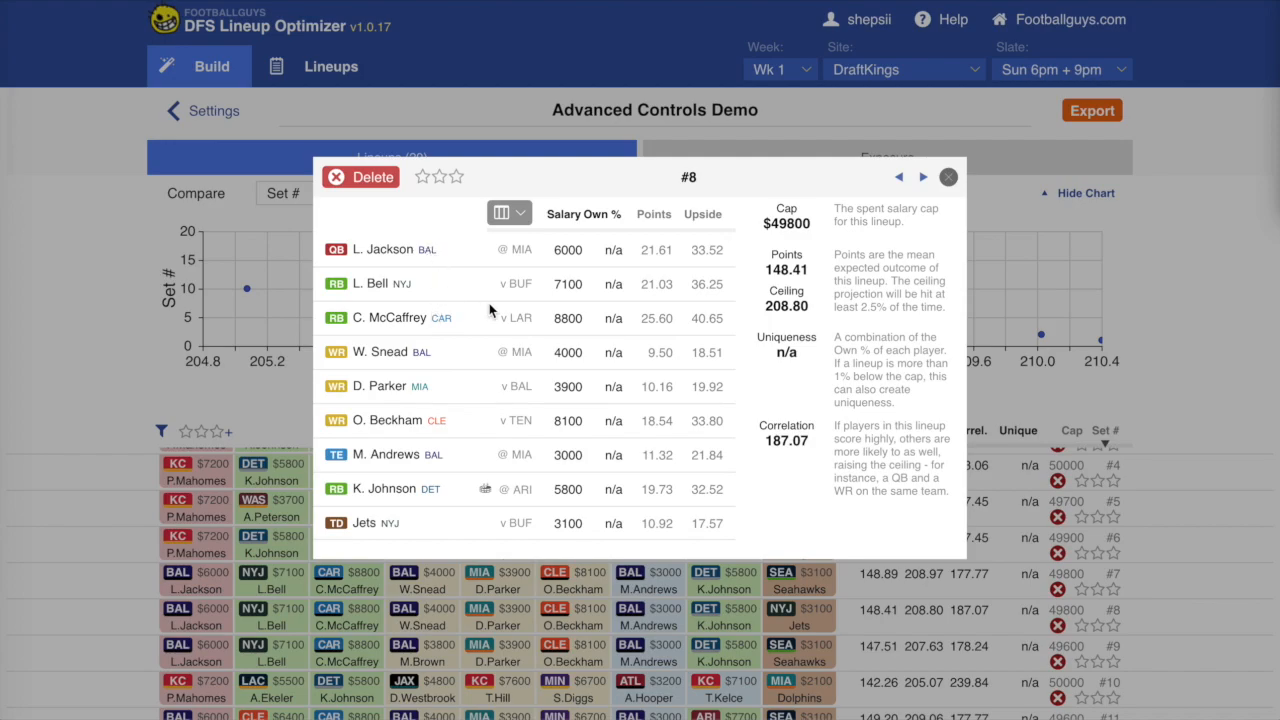
click(400, 467)
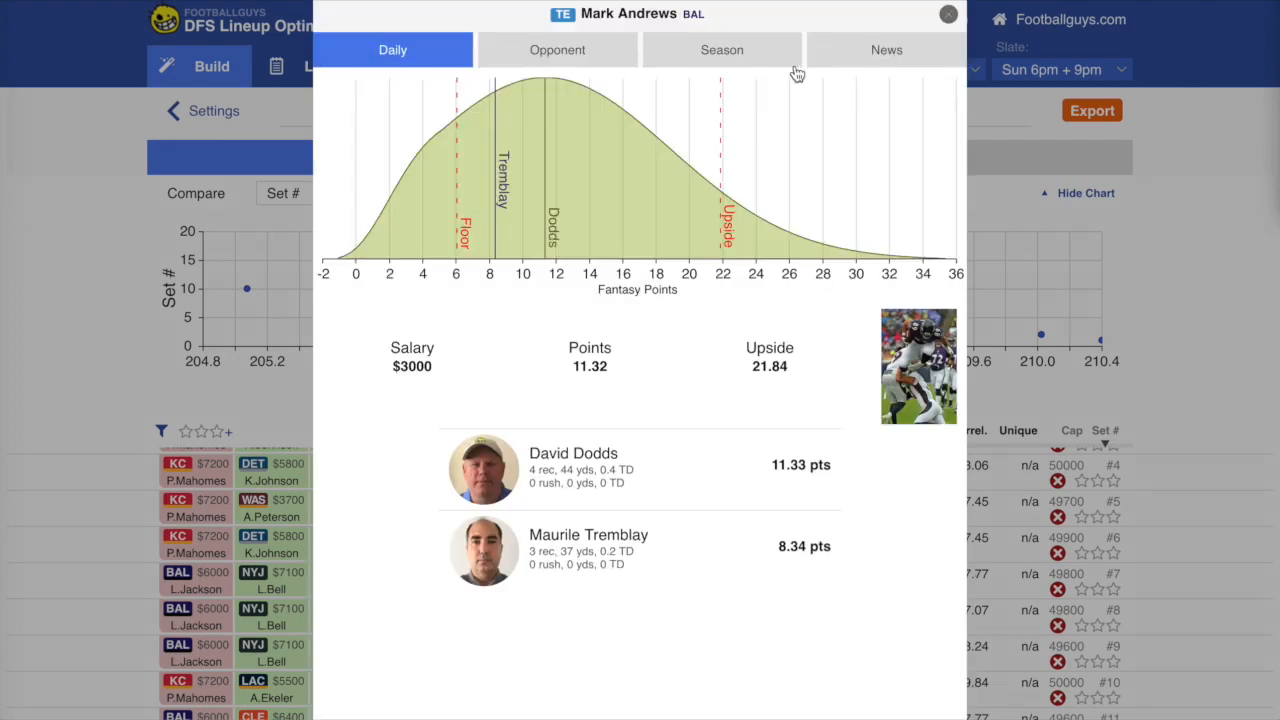
click(957, 17)
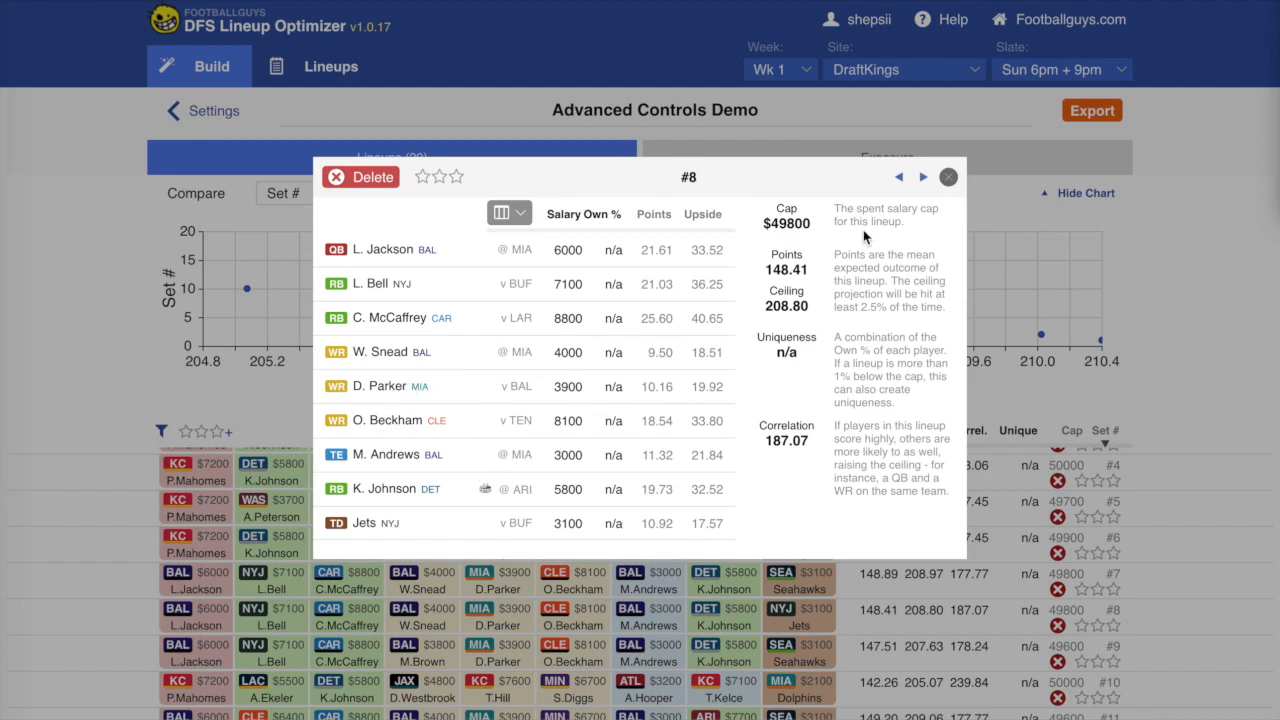
click(948, 177)
scroll(508, 509, down, 5)
scroll(508, 509, up, 5)
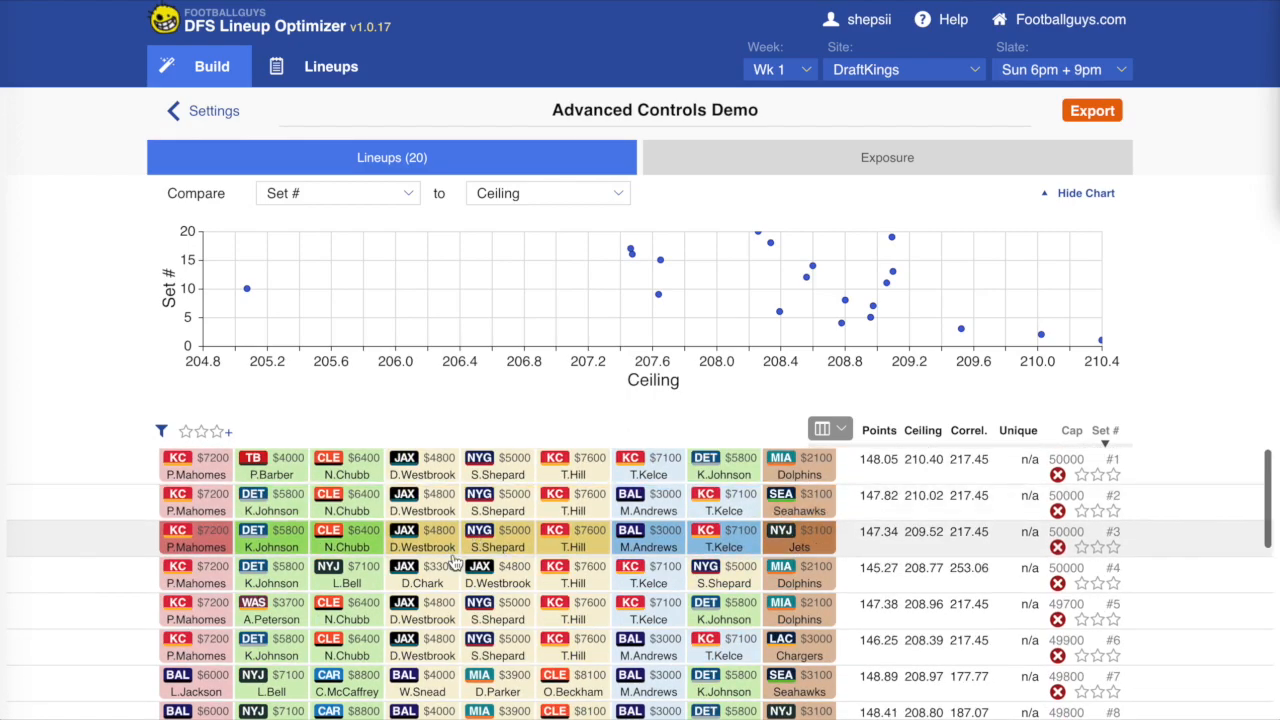
scroll(460, 555, down, 5)
scroll(300, 512, up, 5)
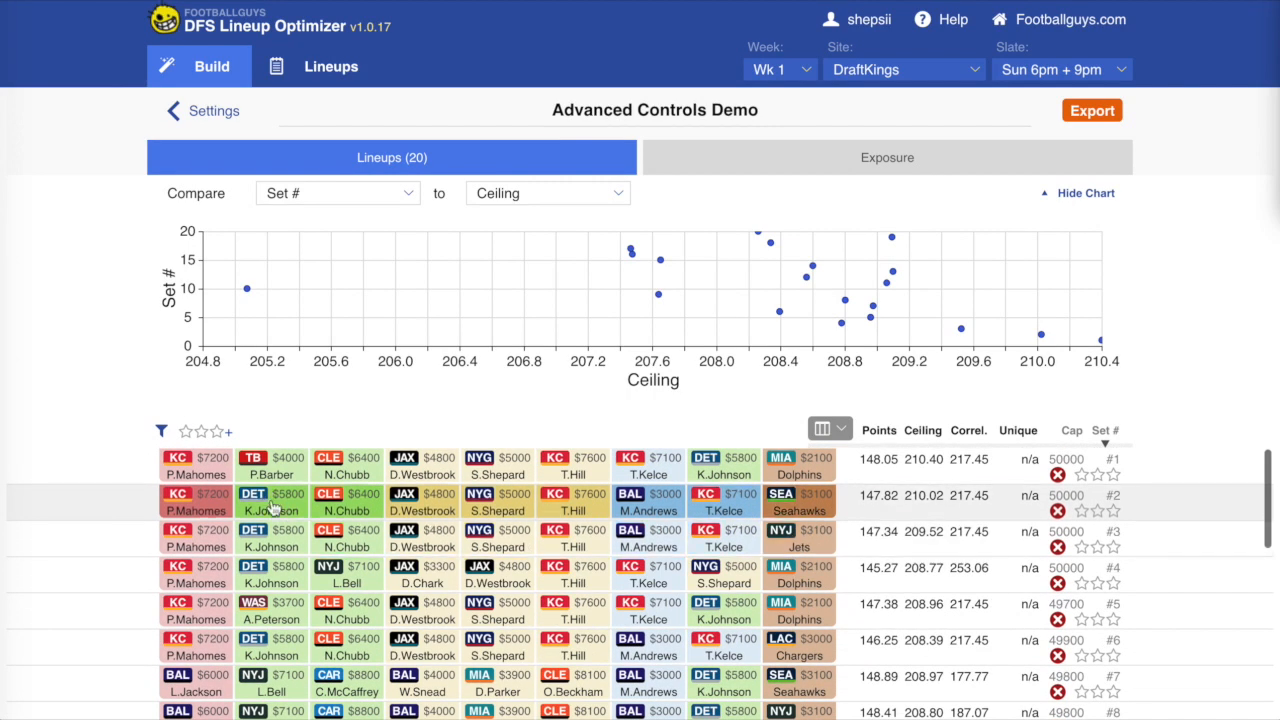
Return to the lineup settings and raise Projection Randomness to at least 15%.
click(228, 112)
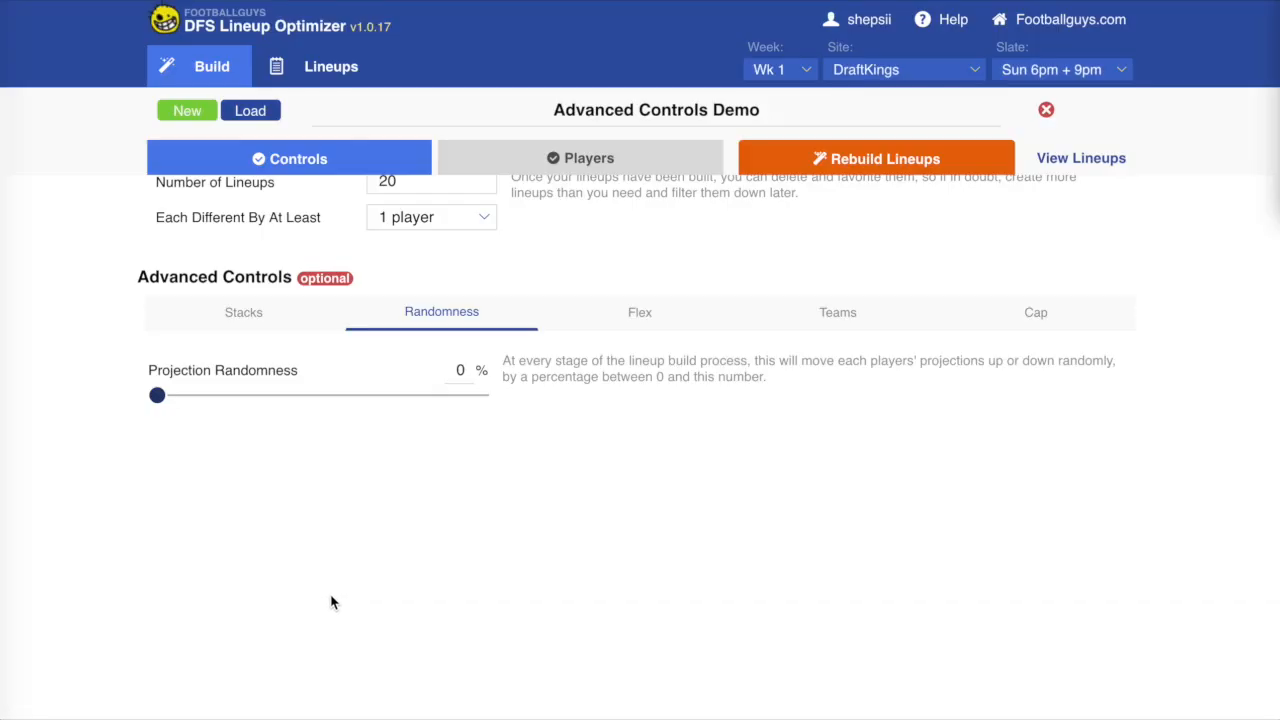
scroll(347, 590, up, 2)
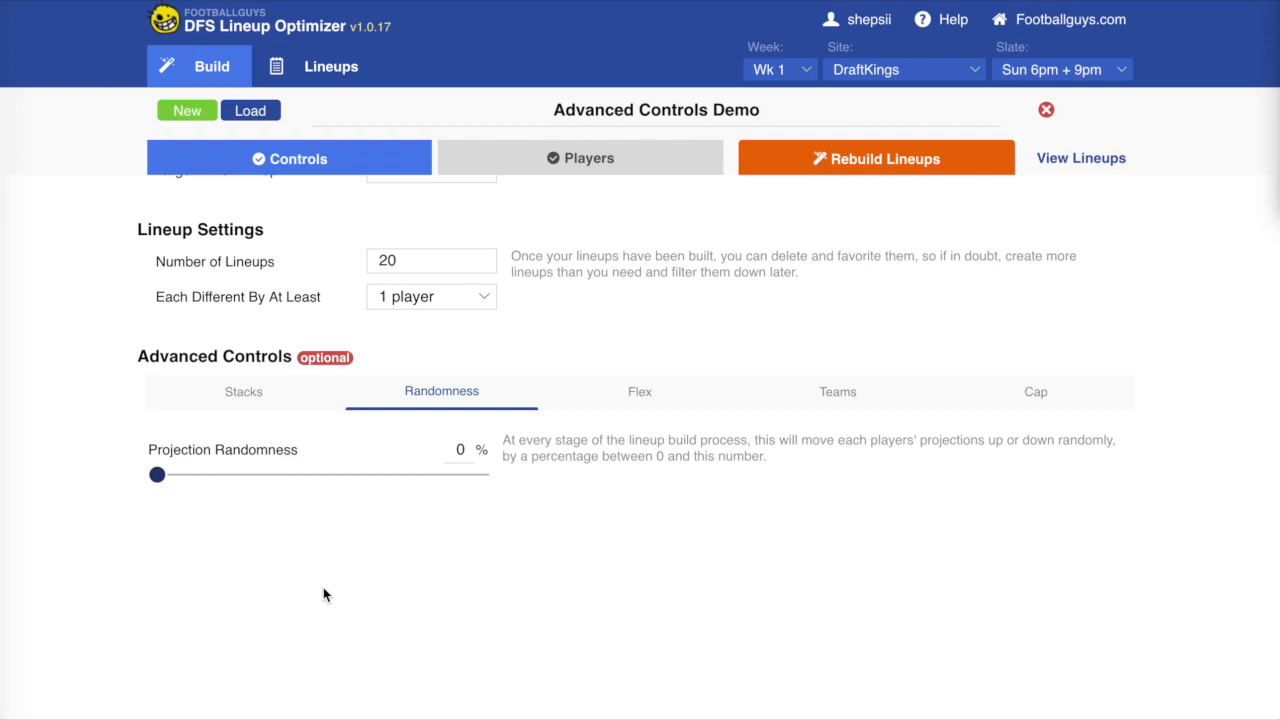
drag(157, 474, 286, 474)
drag(306, 478, 333, 479)
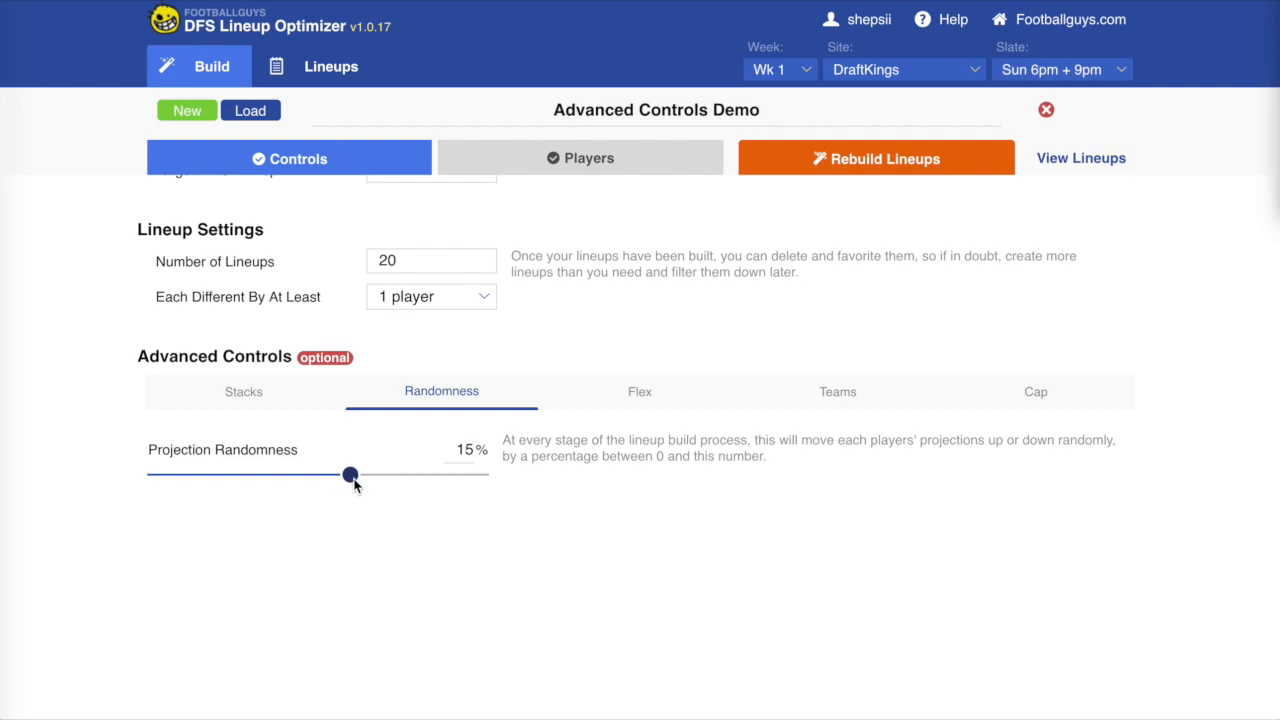
mouse_move(359, 479)
mouse_down()
mouse_move(386, 480)
mouse_move(362, 482)
mouse_up()
drag(362, 481, 414, 480)
Rebuild the lineups with randomness, overwriting the existing ones, and check the highest-ceiling lineups on the chart.
click(838, 157)
click(838, 300)
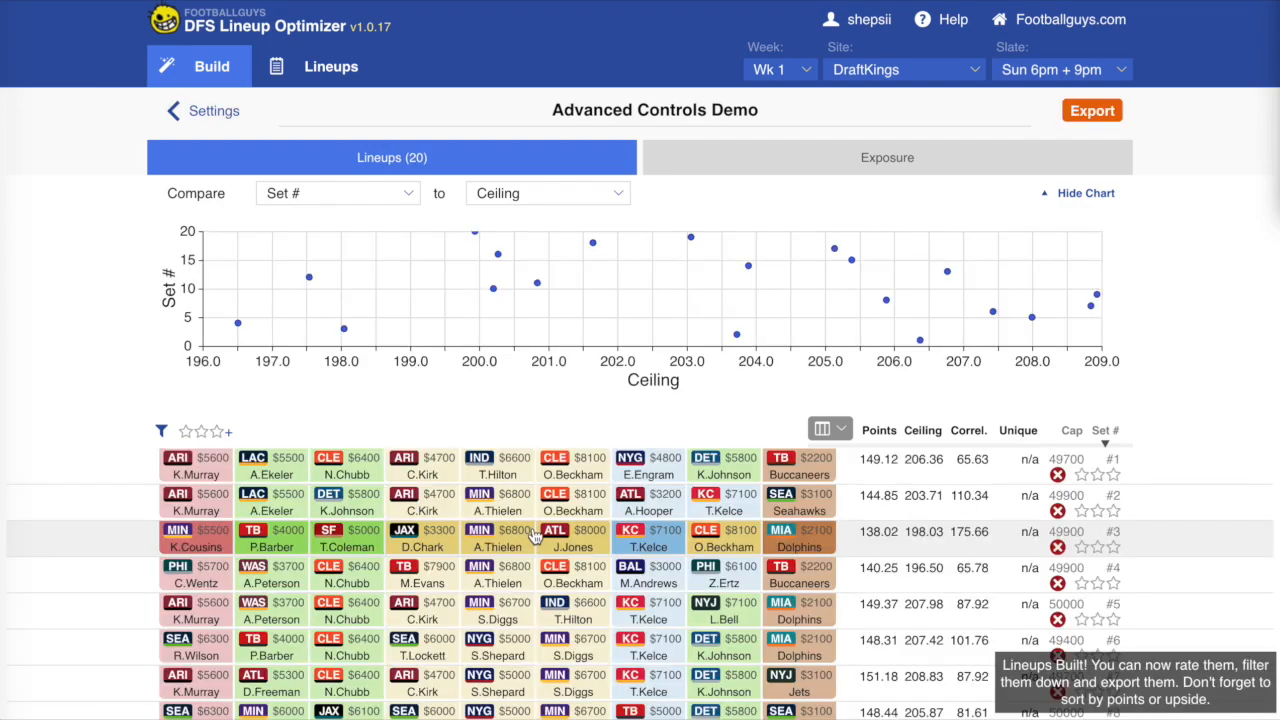
scroll(540, 533, down, 5)
scroll(285, 632, up, 10)
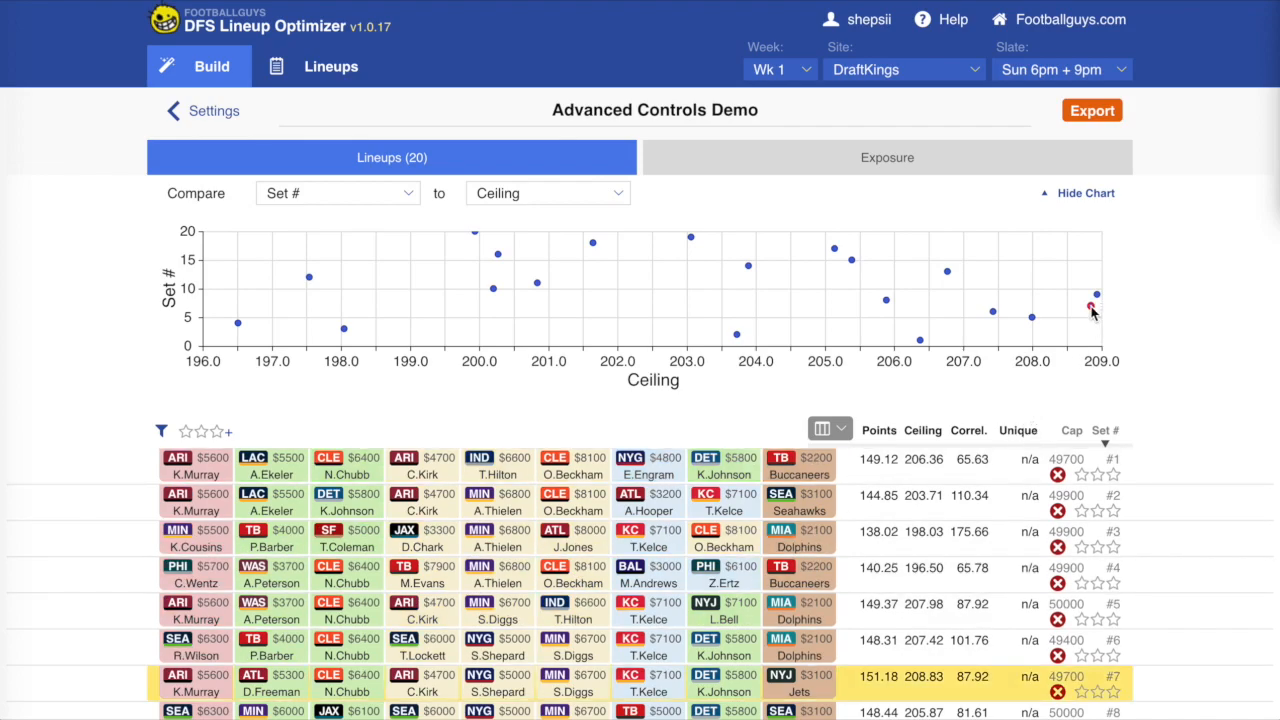
mouse_move(1098, 296)
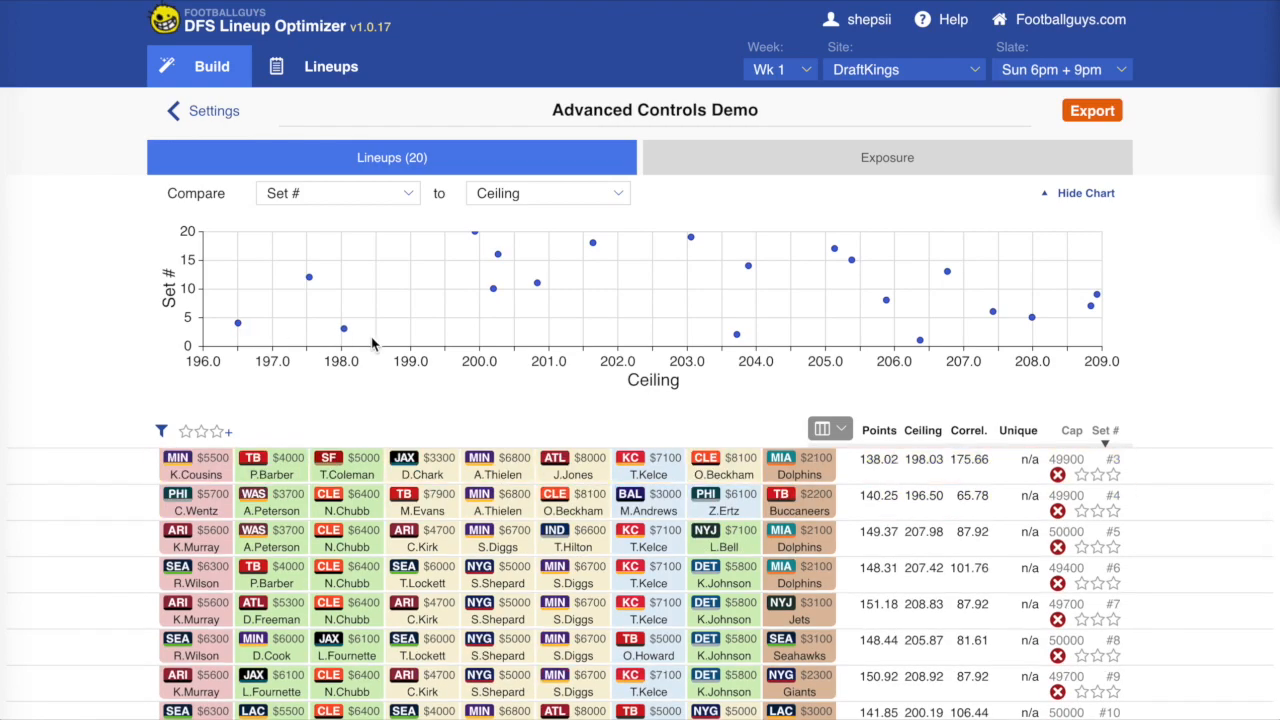
Return to the settings and set the maximum flex use of TE and WR to 0%.
click(223, 128)
click(232, 128)
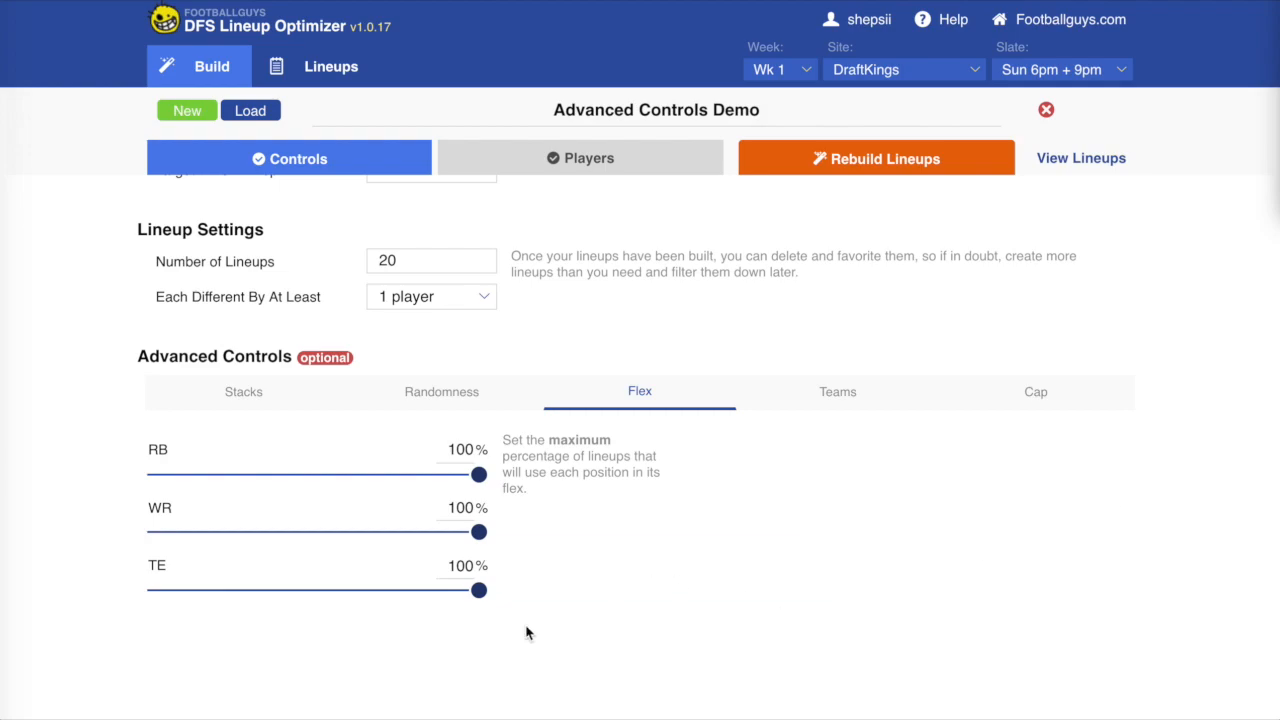
drag(476, 598, 152, 598)
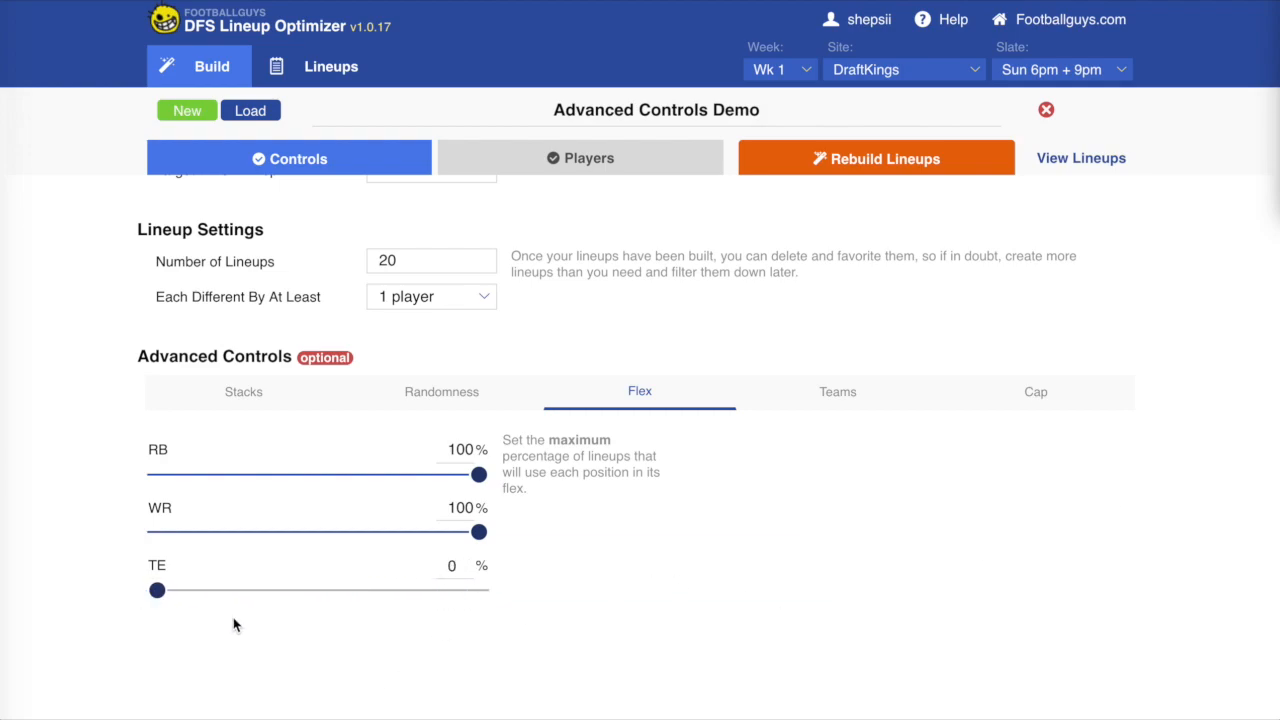
drag(479, 532, 108, 530)
click(749, 599)
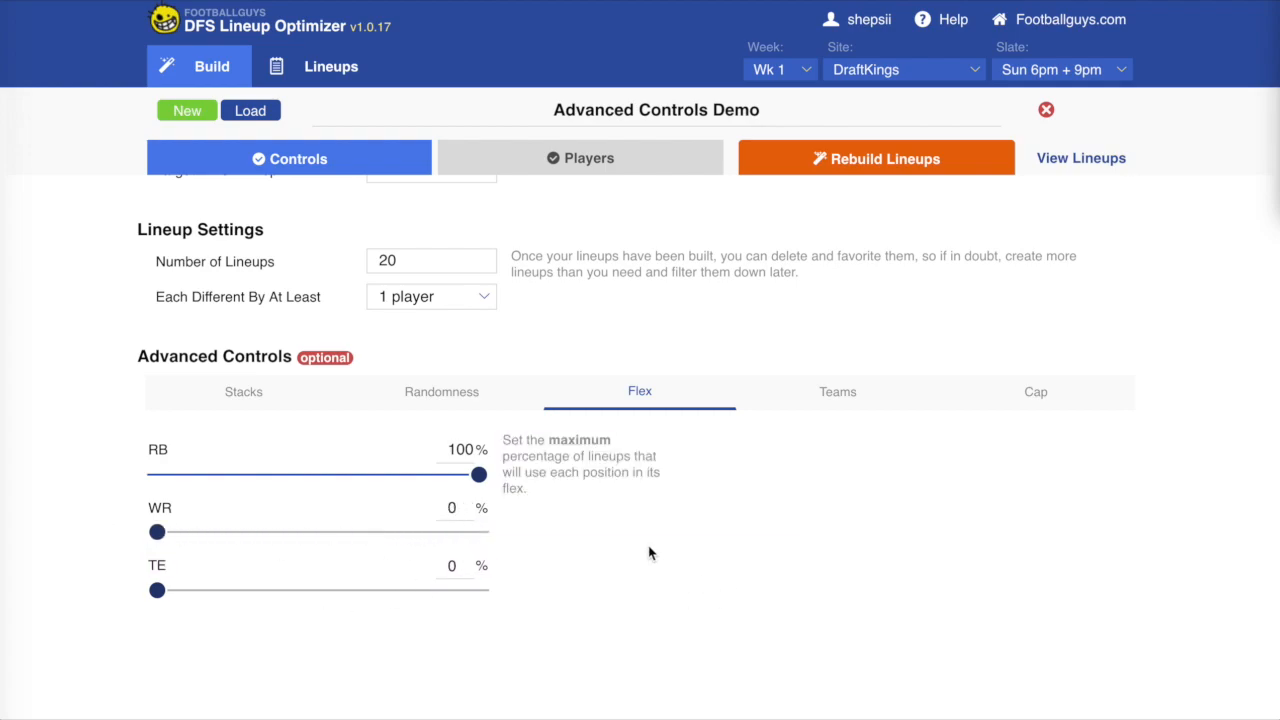
Rebuild the lineups with the new flex limits, overwriting the existing ones, and review which players fill the flex.
click(851, 166)
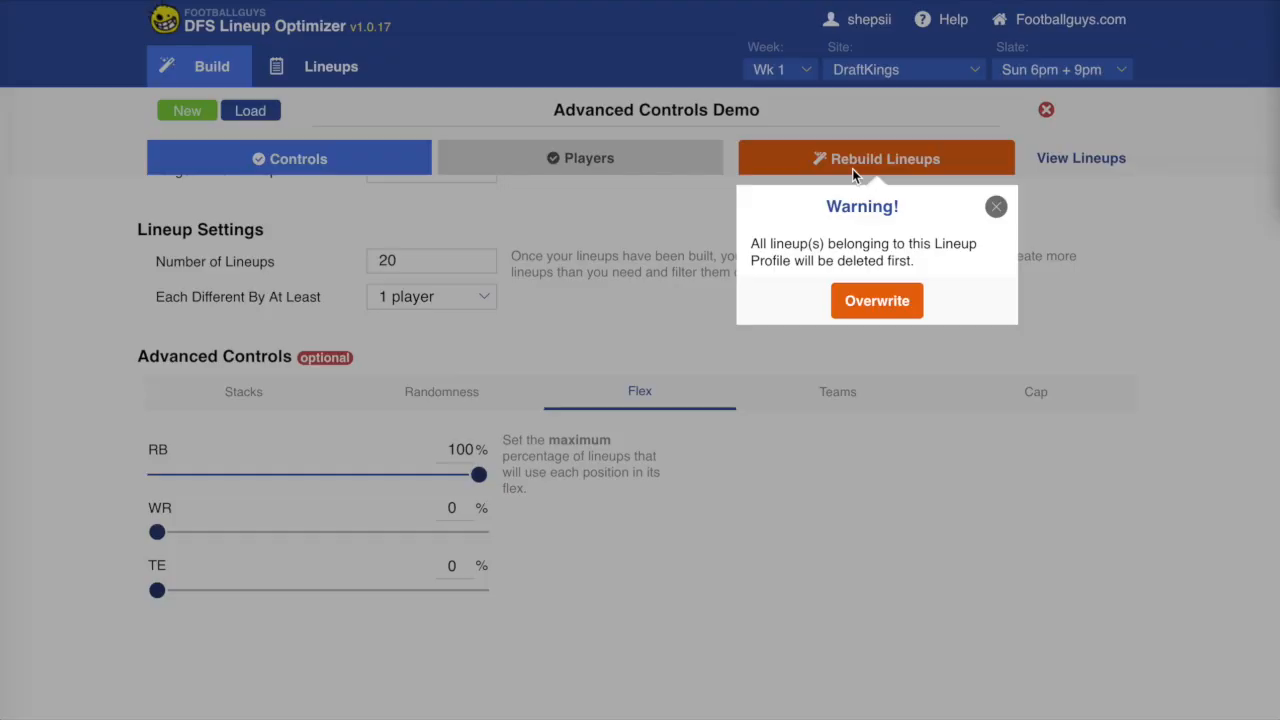
click(867, 299)
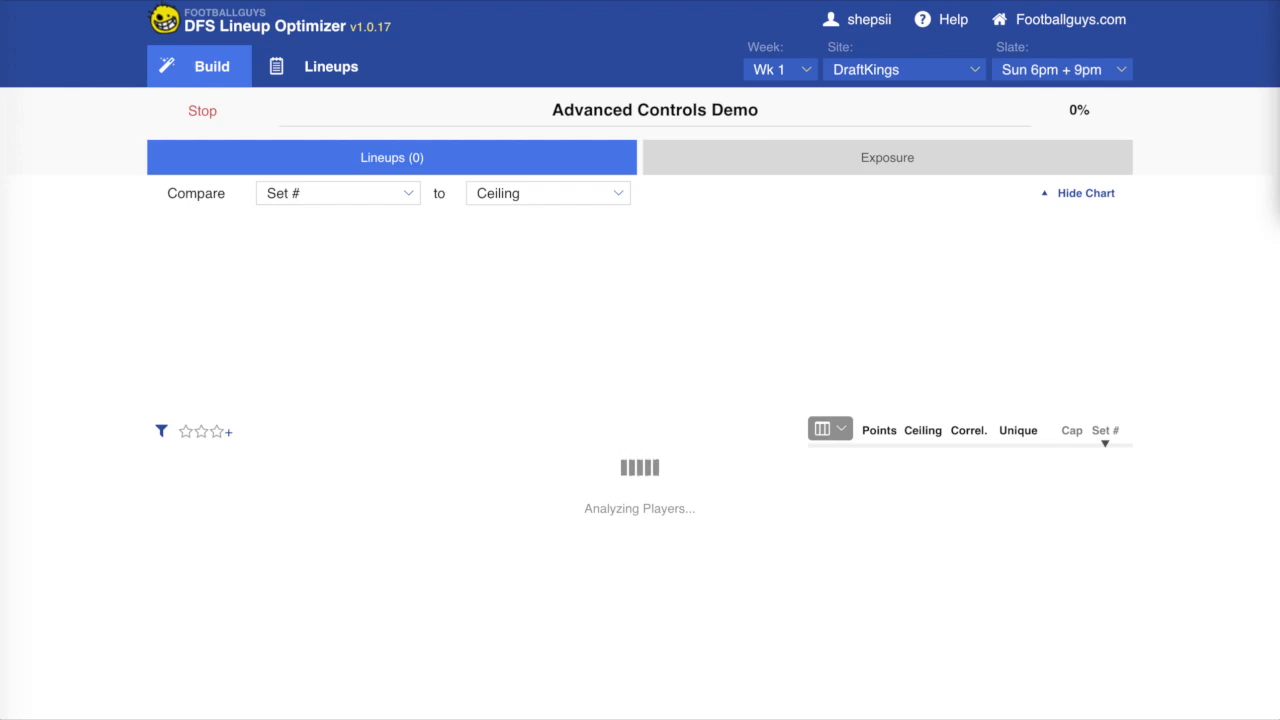
scroll(790, 457, down, 3)
scroll(791, 460, down, 5)
scroll(783, 625, up, 6)
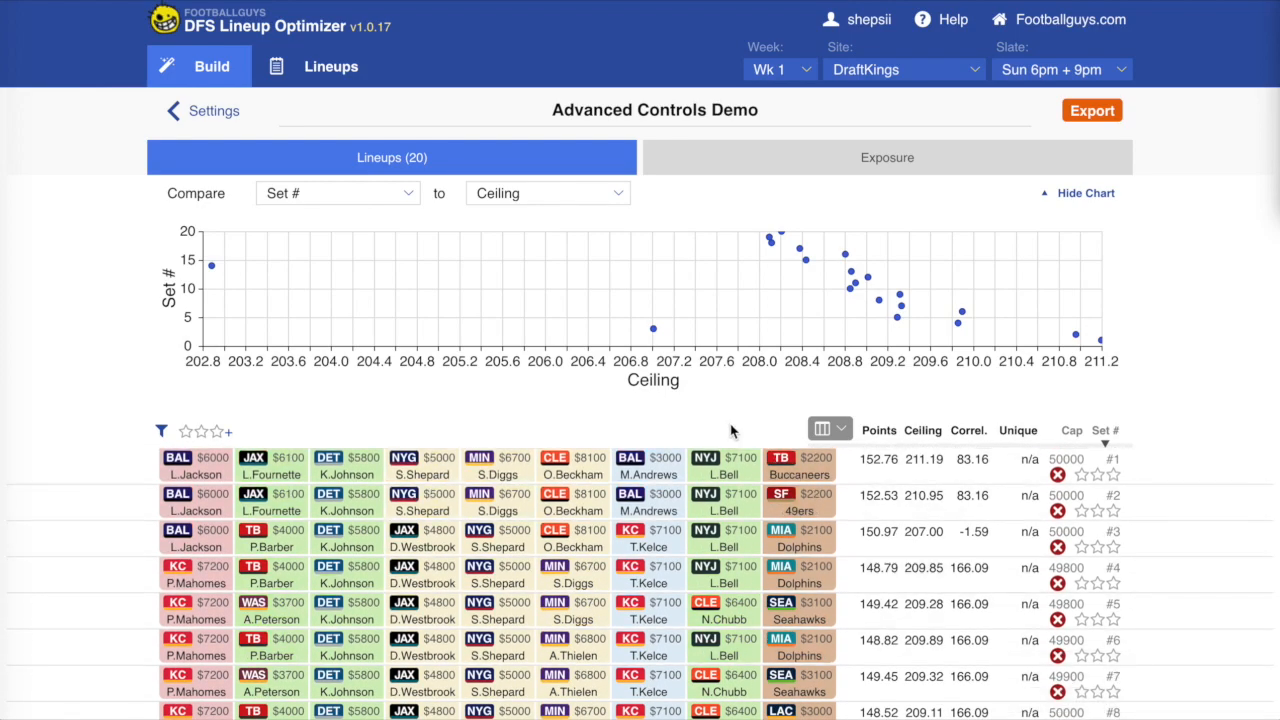
scroll(735, 535, down, 3)
scroll(736, 536, down, 4)
scroll(737, 537, up, 5)
scroll(738, 537, down, 5)
scroll(738, 537, up, 5)
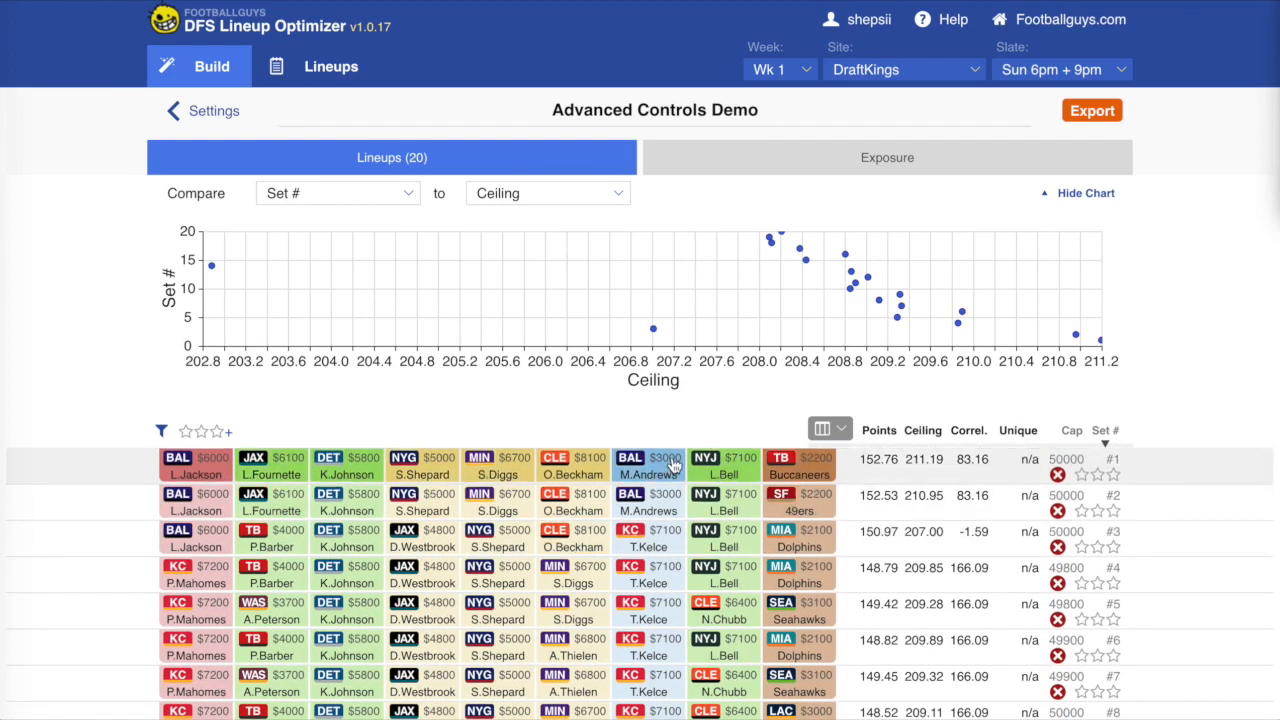
Return to the settings and enter 3 as the maximum number of players to set for all NFL teams.
click(212, 111)
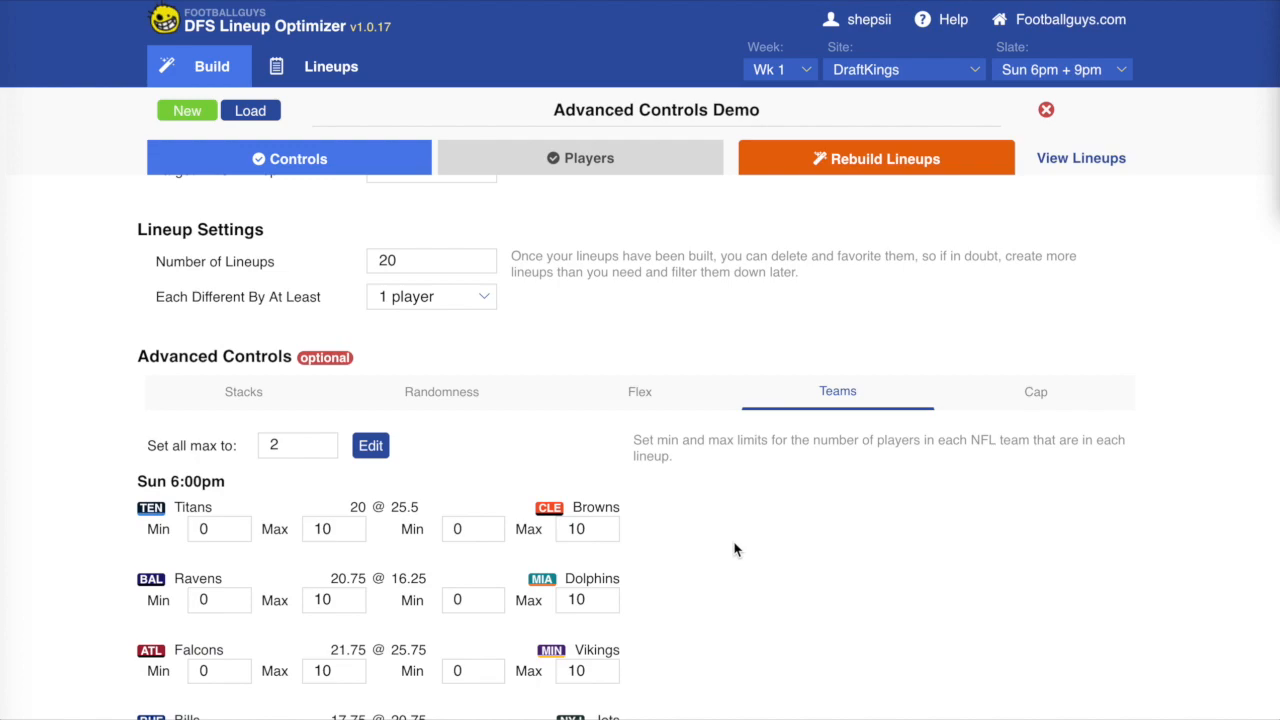
double_click(234, 532)
click(203, 598)
click(275, 444)
key(BackSpace)
text(3)
double_click(586, 531)
click(757, 570)
Set the maximum salary cap to 49500 in the advanced cap controls.
click(1019, 402)
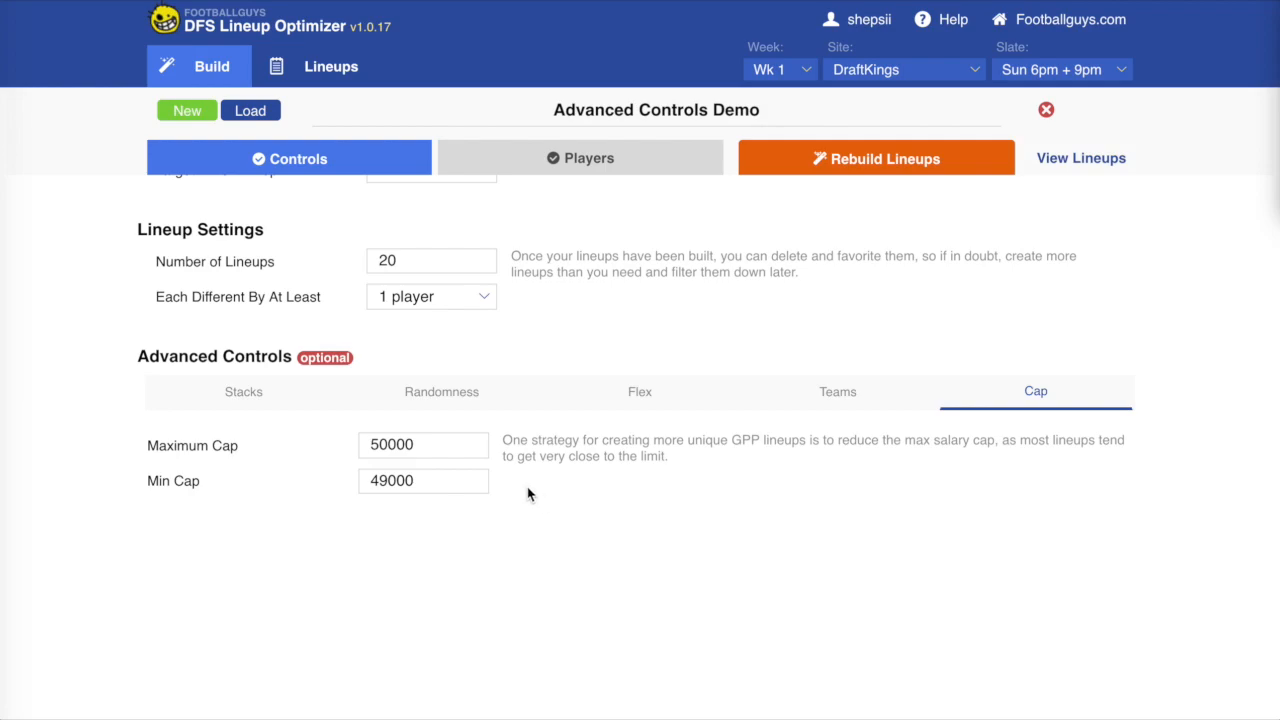
double_click(462, 450)
text(48)
key(BackSpace)
text(0)
key(BackSpace)
text(9500)
Rebuild the lineups with the reduced cap, overwriting the existing ones, and review the salary each lineup uses.
click(892, 166)
click(877, 300)
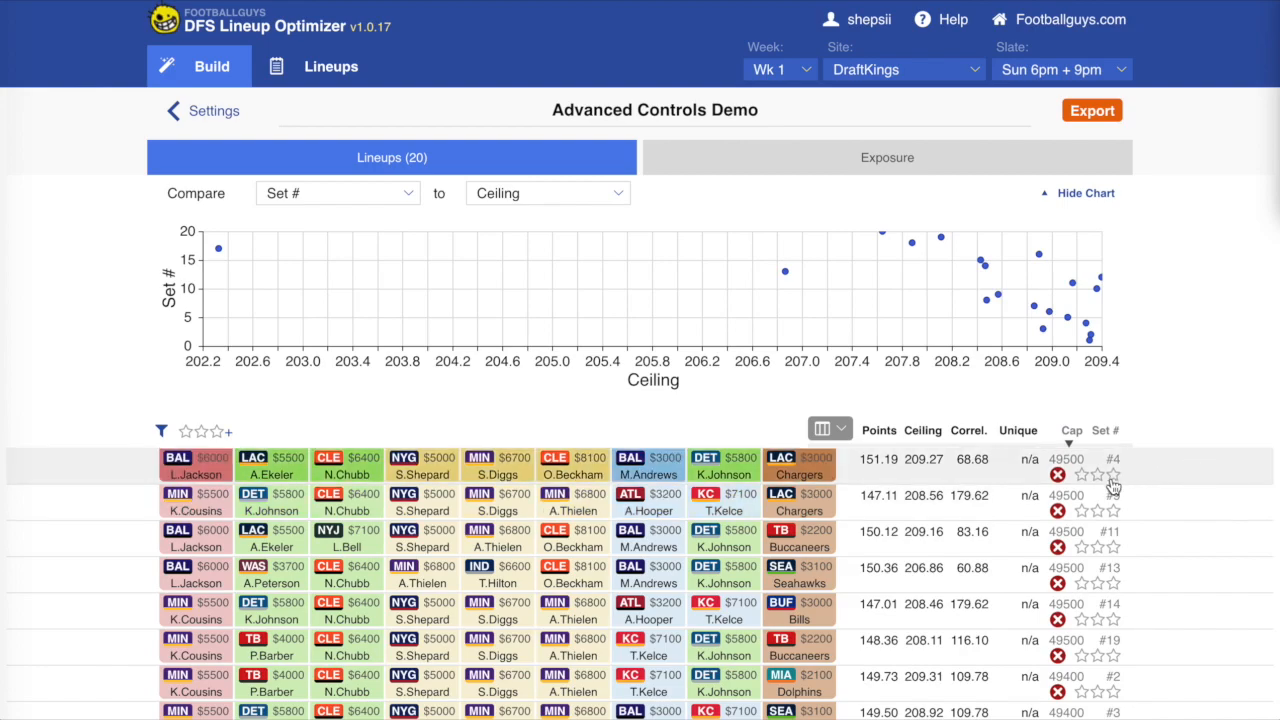
scroll(1067, 487, down, 3)
scroll(1067, 487, down, 3)
scroll(1077, 592, up, 6)
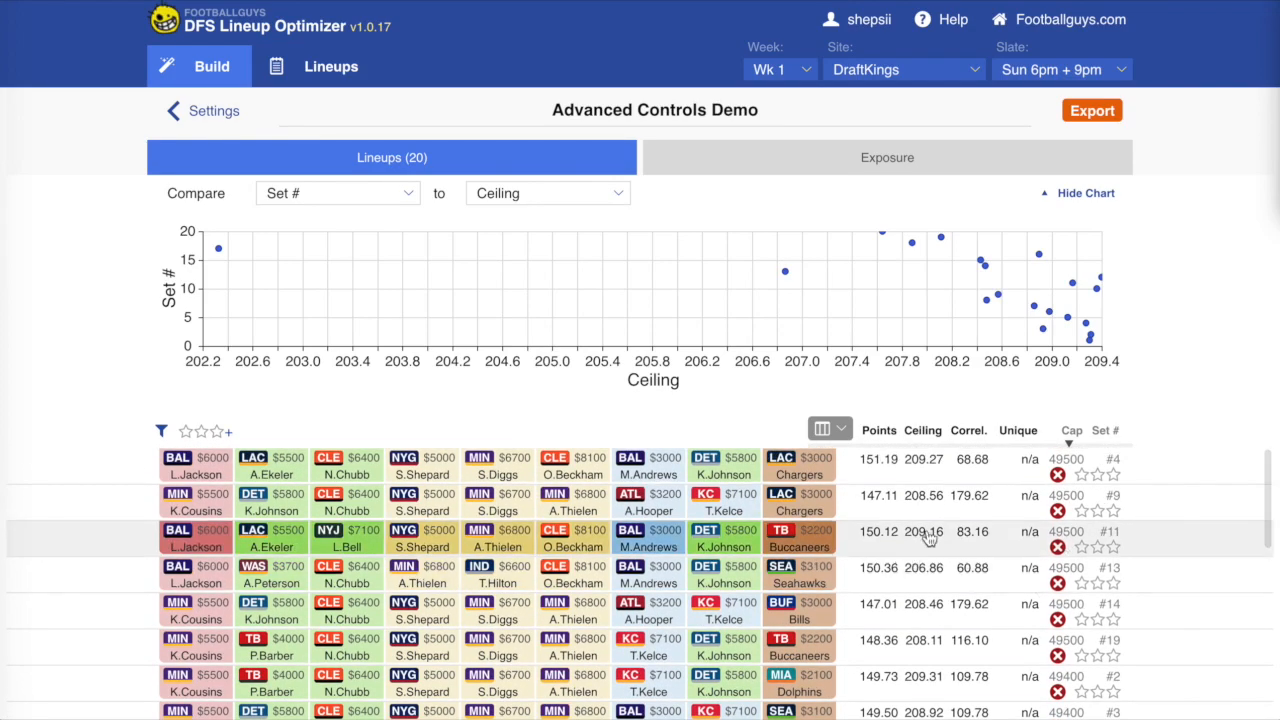